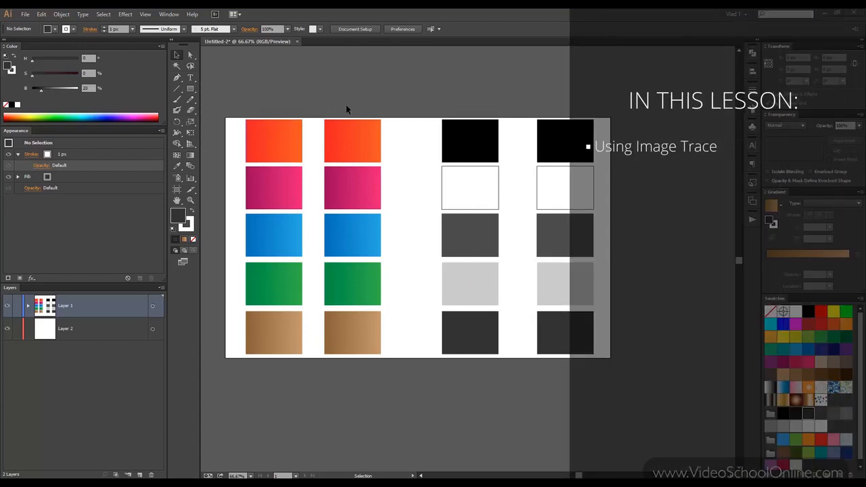
Examine the two columns of coloured gradient rectangles and the two columns of black, white and grey rectangles
{"action": "key", "text": "ctrl+1"}
{"action": "left_click_drag", "start_coordinate": [309, 110], "coordinate": [351, 88]}
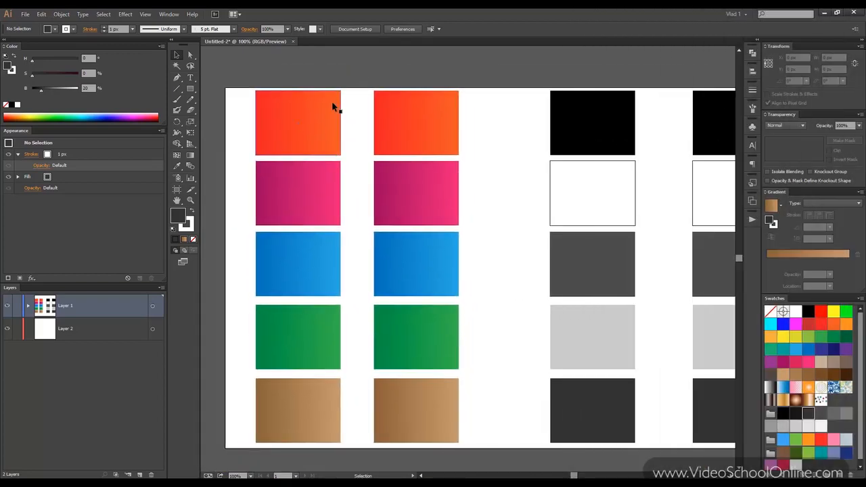
{"action": "left_click", "coordinate": [332, 103]}
{"action": "left_click", "coordinate": [424, 82]}
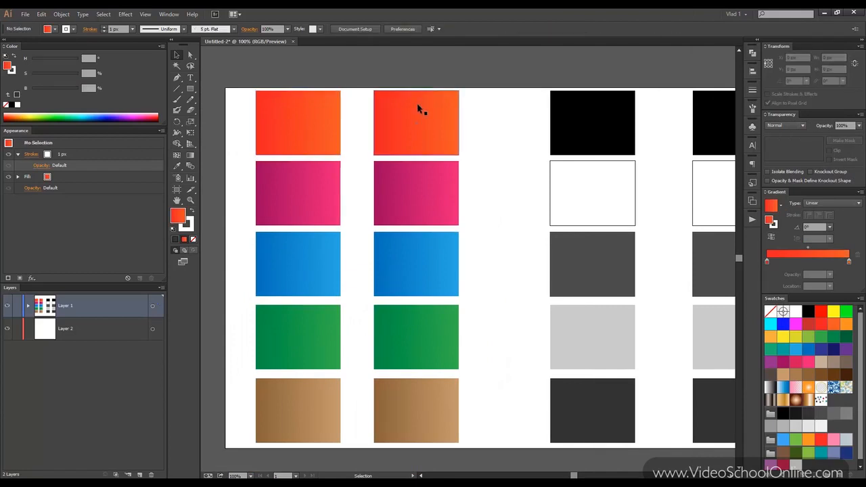
{"action": "left_click_drag", "start_coordinate": [551, 119], "coordinate": [465, 107]}
{"action": "scroll", "coordinate": [462, 109], "scroll_direction": "down", "scroll_amount": 1}
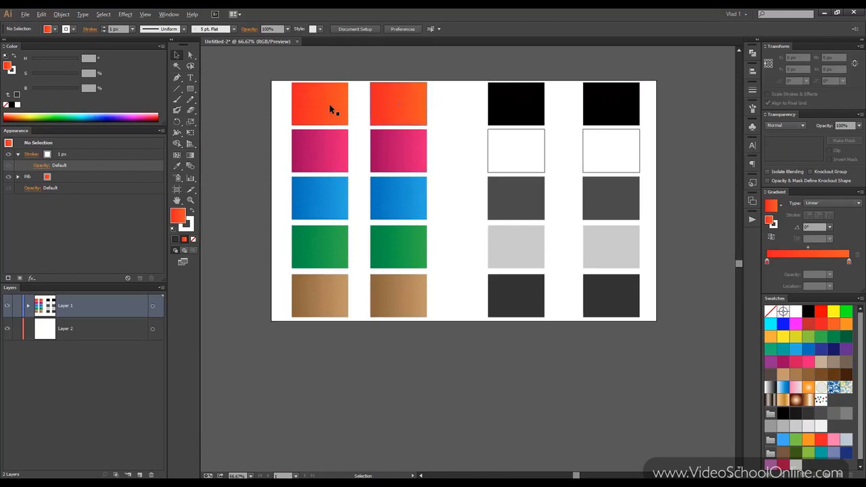
{"action": "scroll", "coordinate": [476, 126], "scroll_direction": "up", "scroll_amount": 1}
{"action": "left_click_drag", "start_coordinate": [476, 126], "coordinate": [303, 121]}
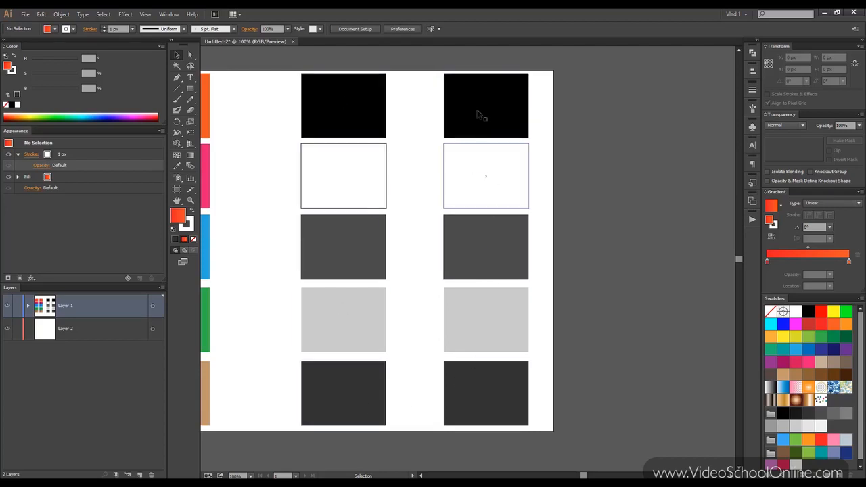
{"action": "scroll", "coordinate": [337, 111], "scroll_direction": "up", "scroll_amount": 1}
{"action": "left_click_drag", "start_coordinate": [360, 110], "coordinate": [346, 147]}
Set the blending mode of the third-column black rectangle to Multiply
{"action": "left_click", "coordinate": [365, 132]}
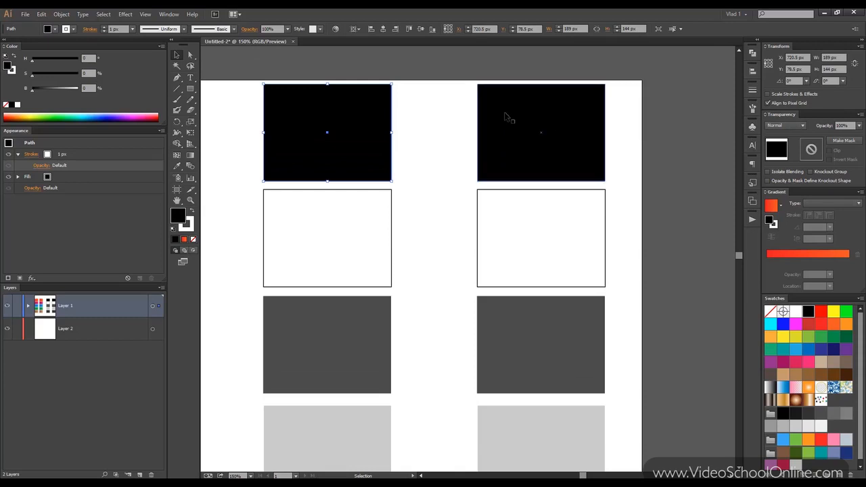
{"action": "left_click", "coordinate": [675, 107]}
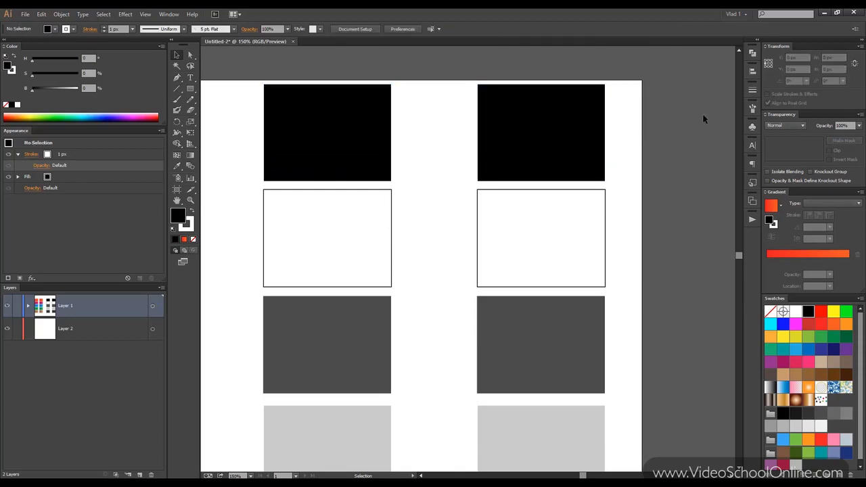
{"action": "left_click", "coordinate": [367, 148]}
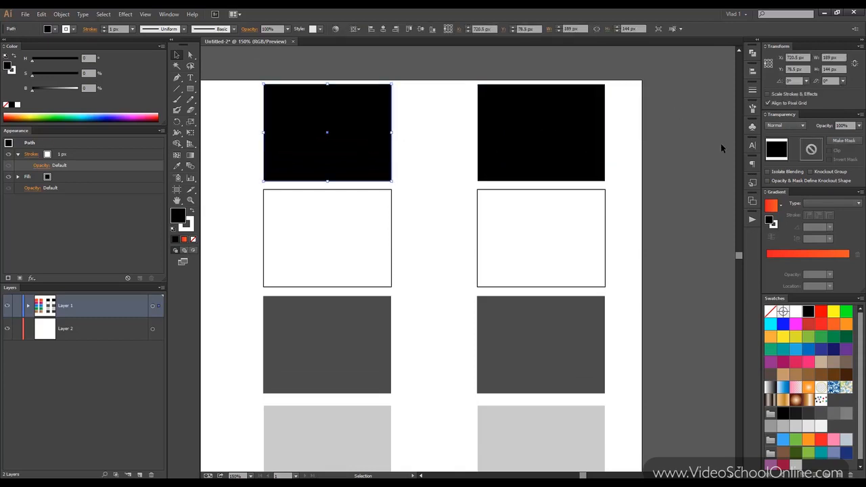
{"action": "left_click", "coordinate": [791, 127]}
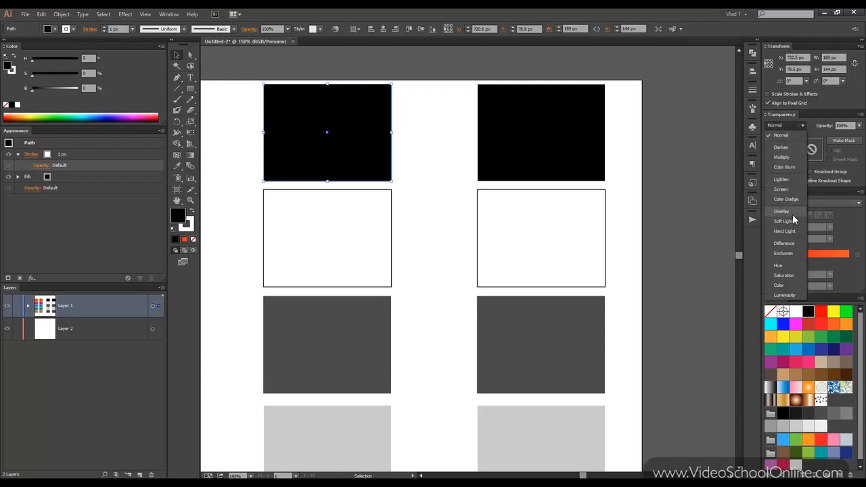
{"action": "left_click", "coordinate": [782, 157]}
Overlap the third-column black rectangle on the right half of the second orange rectangle, and return it to its original place
{"action": "left_click", "coordinate": [356, 67]}
{"action": "left_click_drag", "start_coordinate": [376, 71], "coordinate": [625, 88]}
{"action": "left_click", "coordinate": [604, 125]}
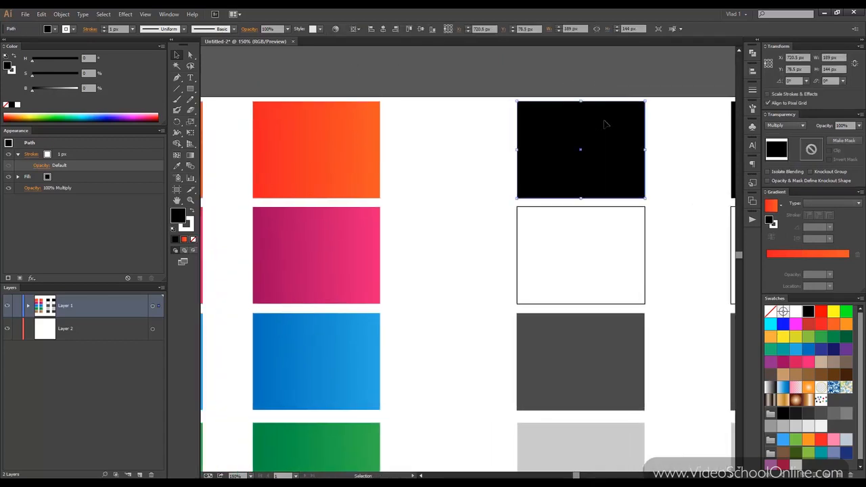
{"action": "left_click_drag", "start_coordinate": [618, 127], "coordinate": [527, 128]}
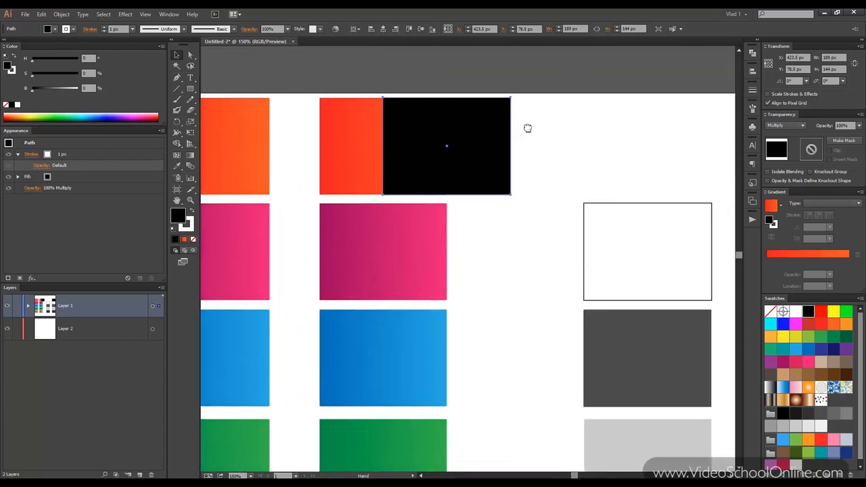
{"action": "left_click_drag", "start_coordinate": [528, 128], "coordinate": [473, 103]}
{"action": "left_click_drag", "start_coordinate": [383, 112], "coordinate": [599, 109]}
{"action": "left_click", "coordinate": [388, 91]}
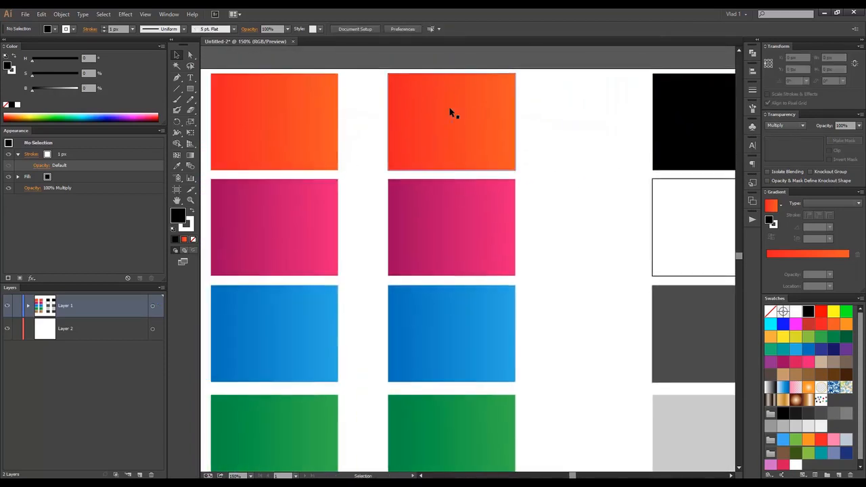
Set the blending mode of the second-column orange rectangle to Multiply
{"action": "left_click", "coordinate": [452, 113]}
{"action": "left_click", "coordinate": [780, 135]}
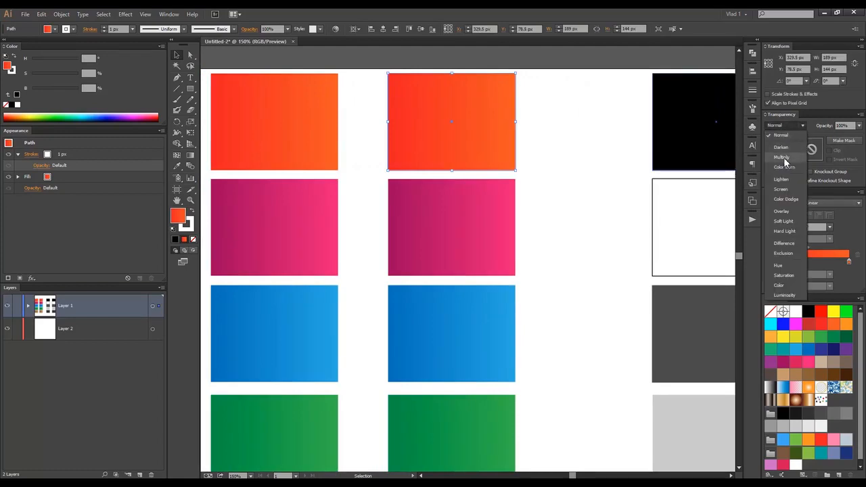
{"action": "left_click", "coordinate": [784, 159]}
Move the second orange rectangle over the right half of the first orange rectangle, and extend the overlap to cover it fully
{"action": "left_click_drag", "start_coordinate": [484, 127], "coordinate": [370, 125]}
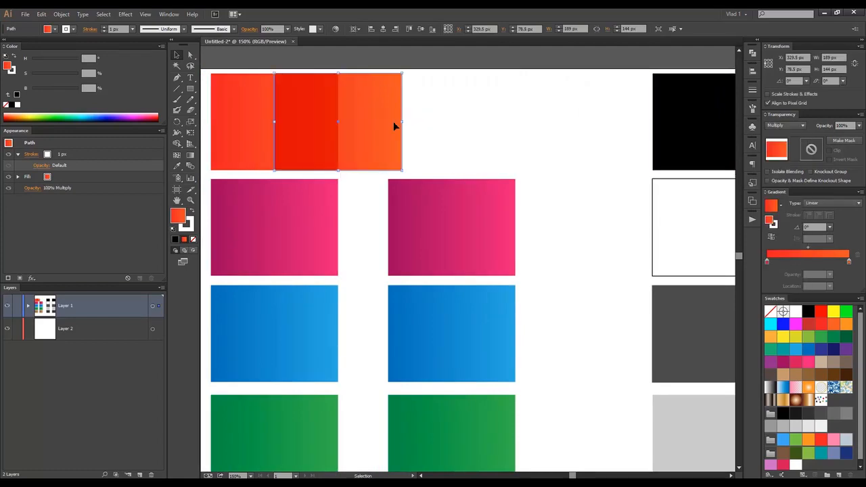
{"action": "left_click", "coordinate": [458, 117]}
{"action": "scroll", "coordinate": [257, 69], "scroll_direction": "up", "scroll_amount": 2}
{"action": "scroll", "coordinate": [267, 70], "scroll_direction": "down", "scroll_amount": 3}
{"action": "scroll", "coordinate": [269, 75], "scroll_direction": "up", "scroll_amount": 2}
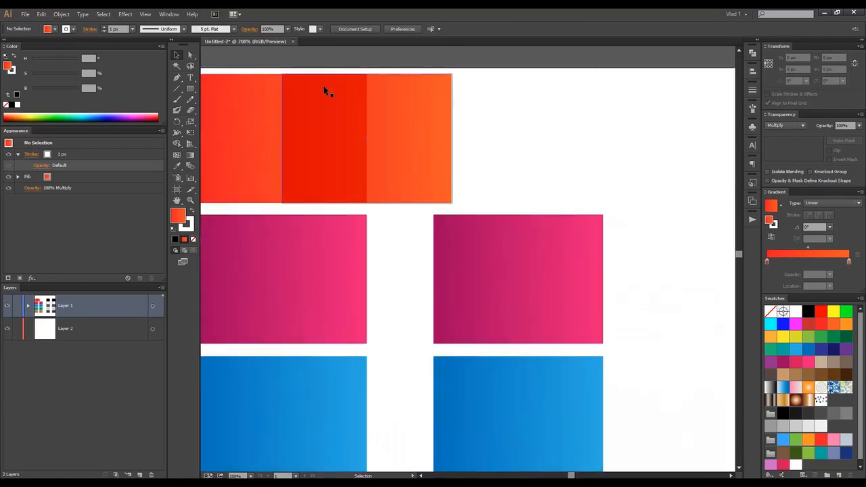
{"action": "left_click_drag", "start_coordinate": [424, 157], "coordinate": [343, 148]}
{"action": "left_click_drag", "start_coordinate": [423, 141], "coordinate": [479, 141]}
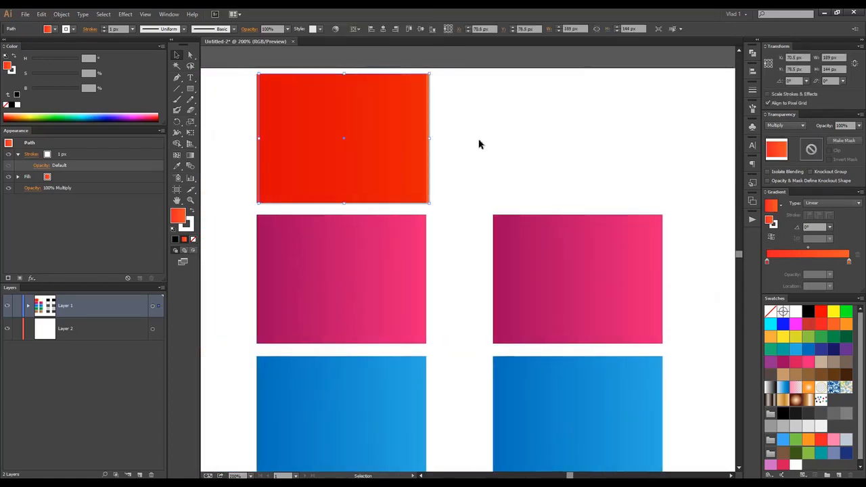
Undo both moves of the second orange rectangle and deselect it
{"action": "key", "text": "ctrl+z"}
{"action": "key", "text": "ctrl+z"}
{"action": "left_click", "coordinate": [688, 110]}
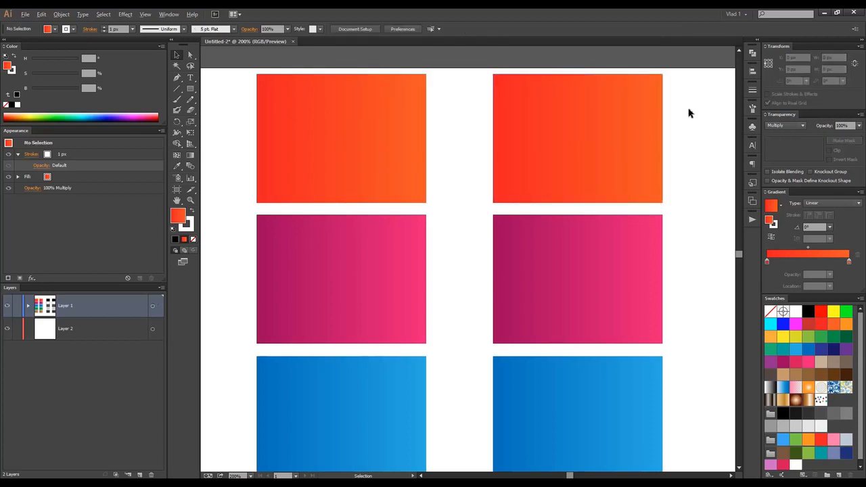
Set the blending mode of the third-column white rectangle to Screen
{"action": "scroll", "coordinate": [680, 110], "scroll_direction": "down", "scroll_amount": 1}
{"action": "left_click_drag", "start_coordinate": [681, 110], "coordinate": [319, 89]}
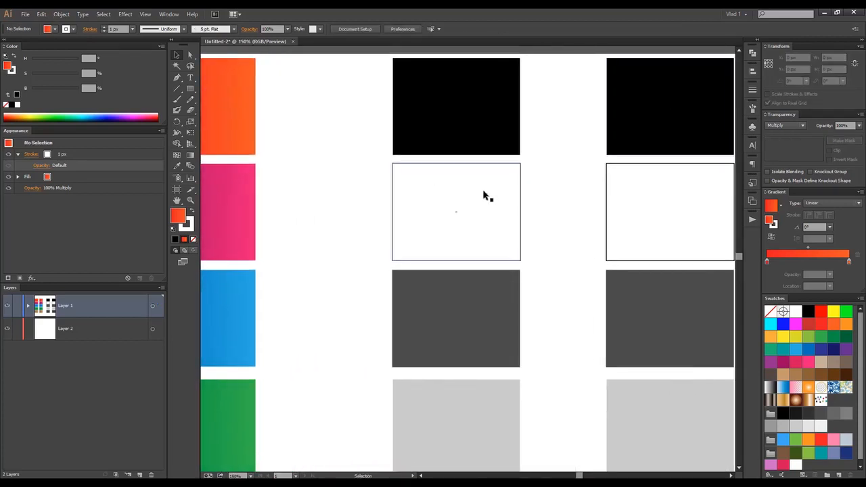
{"action": "left_click", "coordinate": [487, 195]}
{"action": "left_click", "coordinate": [777, 127]}
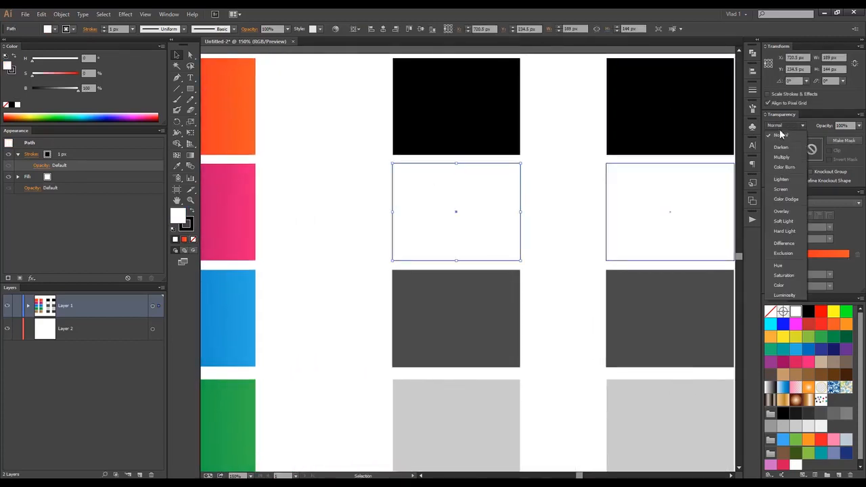
{"action": "left_click", "coordinate": [797, 188]}
Move the third-column white rectangle over the right half of the second-column pink rectangle
{"action": "left_click_drag", "start_coordinate": [359, 194], "coordinate": [424, 196]}
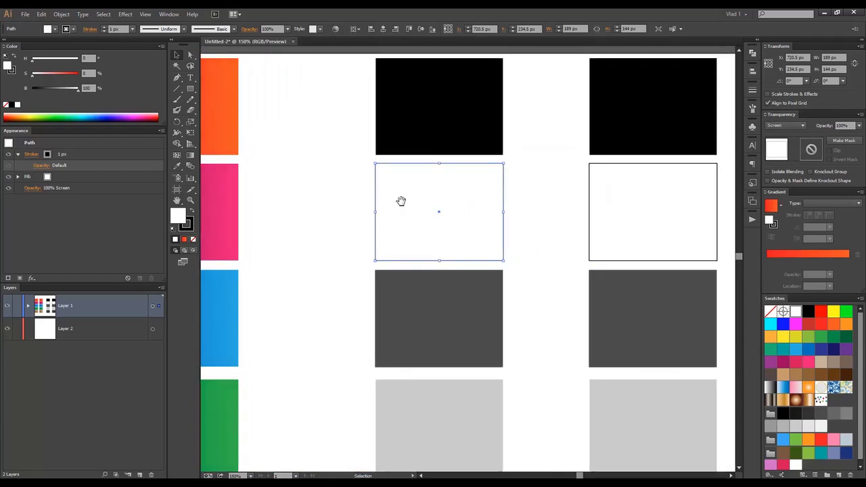
{"action": "left_click_drag", "start_coordinate": [409, 207], "coordinate": [520, 208]}
{"action": "left_click_drag", "start_coordinate": [574, 208], "coordinate": [374, 207]}
{"action": "left_click", "coordinate": [383, 149]}
{"action": "scroll", "coordinate": [424, 170], "scroll_direction": "left", "scroll_amount": 2}
{"action": "scroll", "coordinate": [369, 177], "scroll_direction": "up", "scroll_amount": 1}
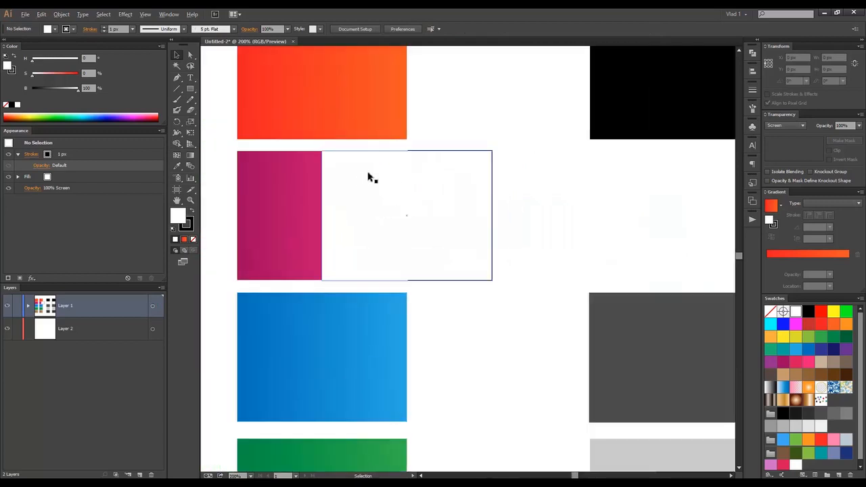
Examine how the white rectangle with Screen blending affects the pink rectangle and its own black outline
{"action": "scroll", "coordinate": [427, 119], "scroll_direction": "down", "scroll_amount": 2}
{"action": "scroll", "coordinate": [426, 119], "scroll_direction": "up", "scroll_amount": 2}
{"action": "scroll", "coordinate": [427, 119], "scroll_direction": "down", "scroll_amount": 1}
{"action": "scroll", "coordinate": [427, 120], "scroll_direction": "up", "scroll_amount": 1}
{"action": "left_click_drag", "start_coordinate": [426, 120], "coordinate": [492, 139]}
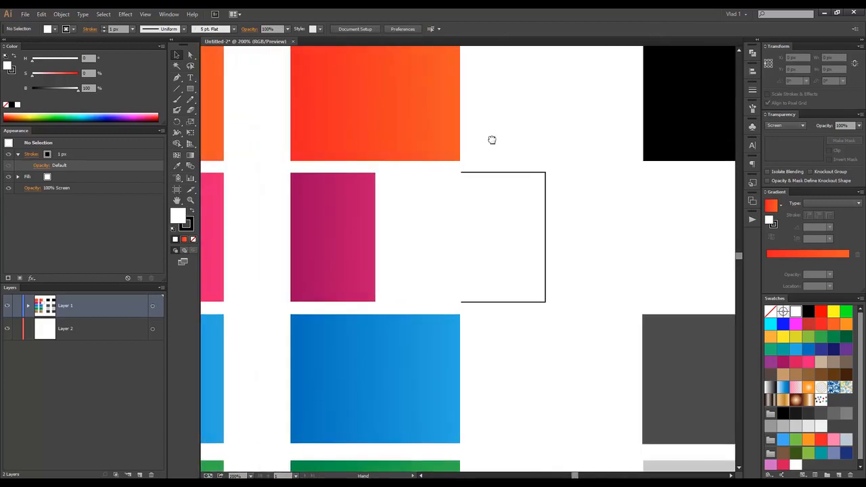
{"action": "left_click", "coordinate": [531, 215]}
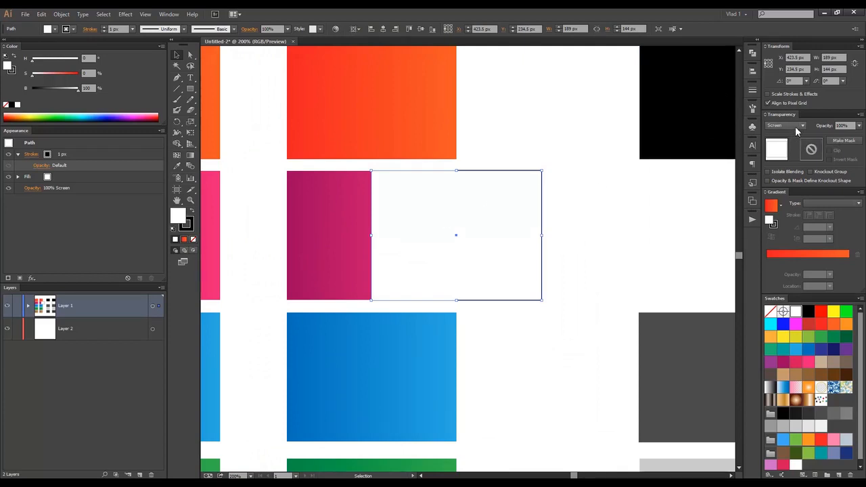
{"action": "left_click", "coordinate": [546, 158]}
{"action": "left_click_drag", "start_coordinate": [526, 159], "coordinate": [638, 181]}
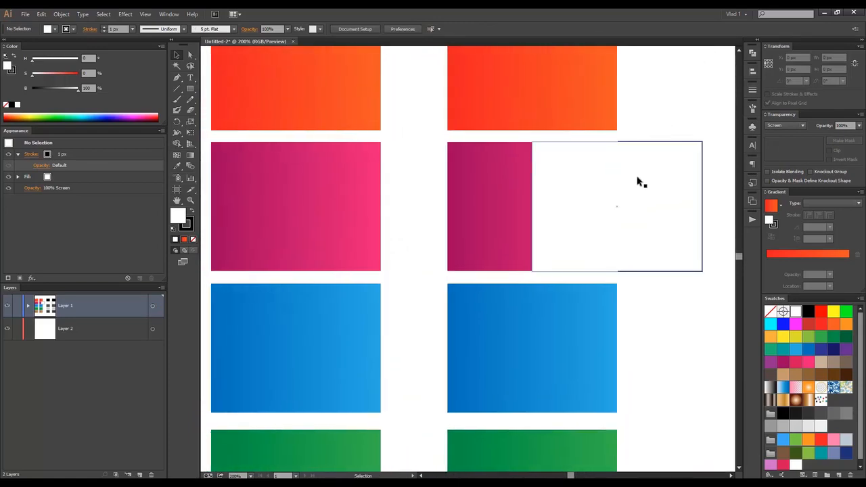
Set the blending mode of the second-column pink rectangle to Screen
{"action": "left_click", "coordinate": [533, 209]}
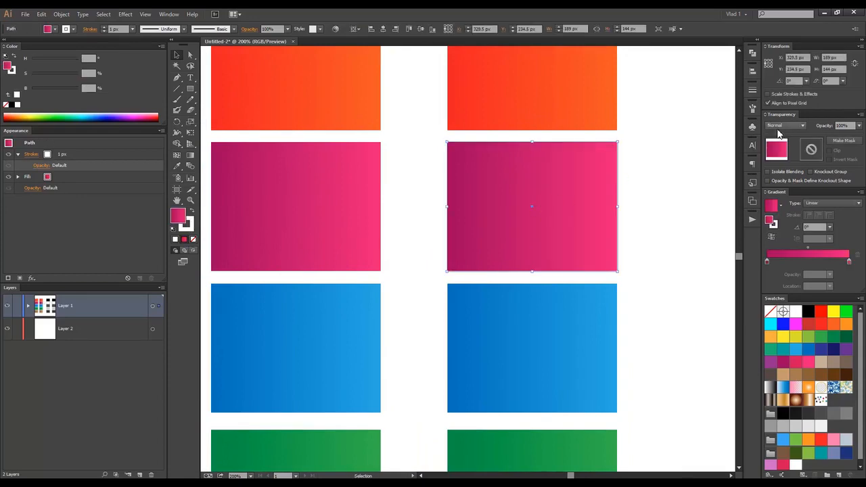
{"action": "left_click", "coordinate": [785, 125]}
{"action": "left_click", "coordinate": [789, 193]}
Overlap the second pink rectangle on the right half of the first pink rectangle and inspect the blended area
{"action": "left_click_drag", "start_coordinate": [544, 200], "coordinate": [389, 200]}
{"action": "left_click", "coordinate": [534, 190]}
{"action": "scroll", "coordinate": [240, 162], "scroll_direction": "up", "scroll_amount": 1}
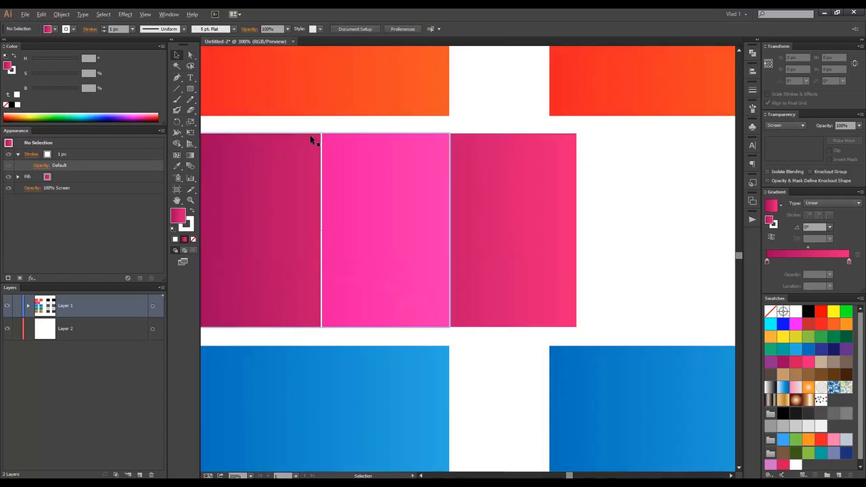
{"action": "scroll", "coordinate": [310, 134], "scroll_direction": "up", "scroll_amount": 1}
{"action": "scroll", "coordinate": [453, 243], "scroll_direction": "down", "scroll_amount": 3}
{"action": "scroll", "coordinate": [575, 265], "scroll_direction": "up", "scroll_amount": 1}
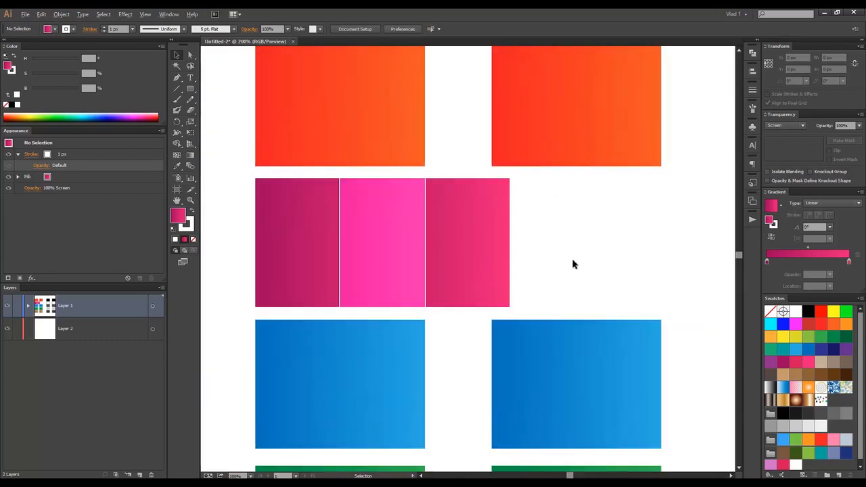
Move the second pink rectangle back to its original place in the second column
{"action": "left_click_drag", "start_coordinate": [566, 248], "coordinate": [480, 238]}
{"action": "left_click_drag", "start_coordinate": [401, 220], "coordinate": [555, 224]}
{"action": "left_click", "coordinate": [653, 196]}
Raise the fill brightness of the third-column dark grey rectangle in the blue row to 50.2%
{"action": "left_click_drag", "start_coordinate": [632, 189], "coordinate": [266, 185]}
{"action": "scroll", "coordinate": [275, 187], "scroll_direction": "down", "scroll_amount": 3}
{"action": "scroll", "coordinate": [295, 207], "scroll_direction": "up", "scroll_amount": 2}
{"action": "left_click_drag", "start_coordinate": [295, 223], "coordinate": [500, 159]}
{"action": "left_click", "coordinate": [574, 200]}
{"action": "left_click_drag", "start_coordinate": [604, 227], "coordinate": [657, 231]}
{"action": "left_click", "coordinate": [783, 126]}
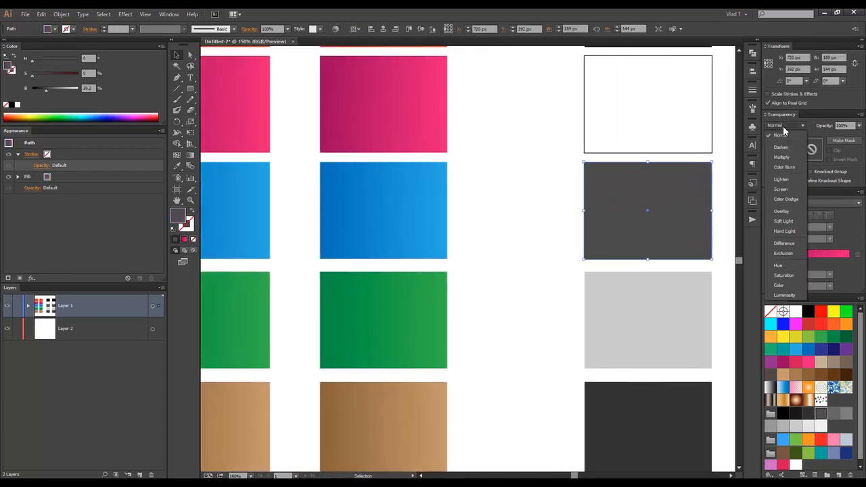
{"action": "left_click", "coordinate": [817, 139]}
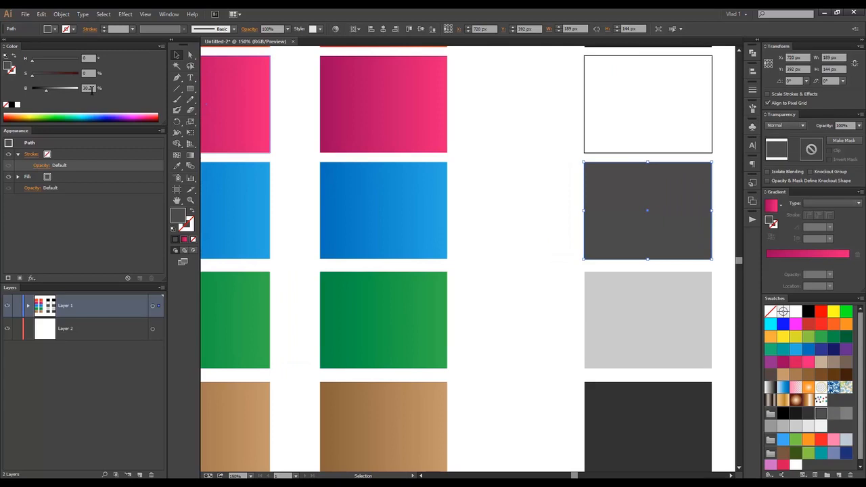
{"action": "key", "text": "shift+Up"}
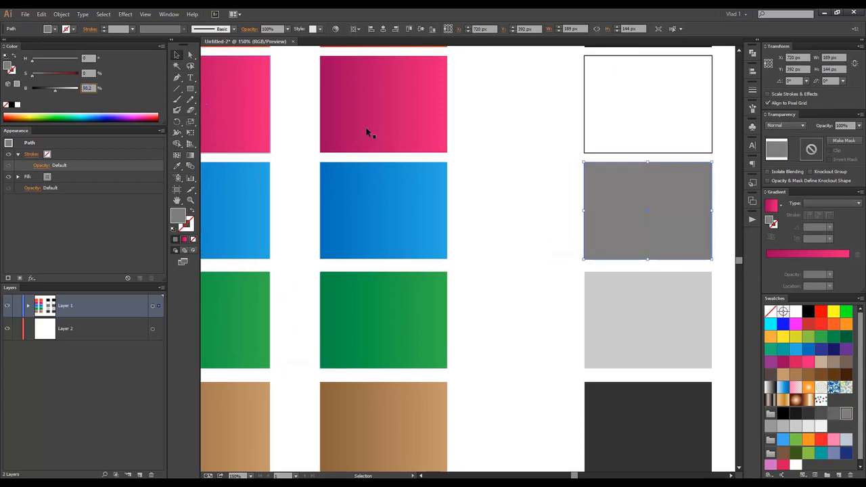
Set the blending mode of the third-column mid-grey rectangle to Overlay
{"action": "left_click_drag", "start_coordinate": [541, 162], "coordinate": [452, 148]}
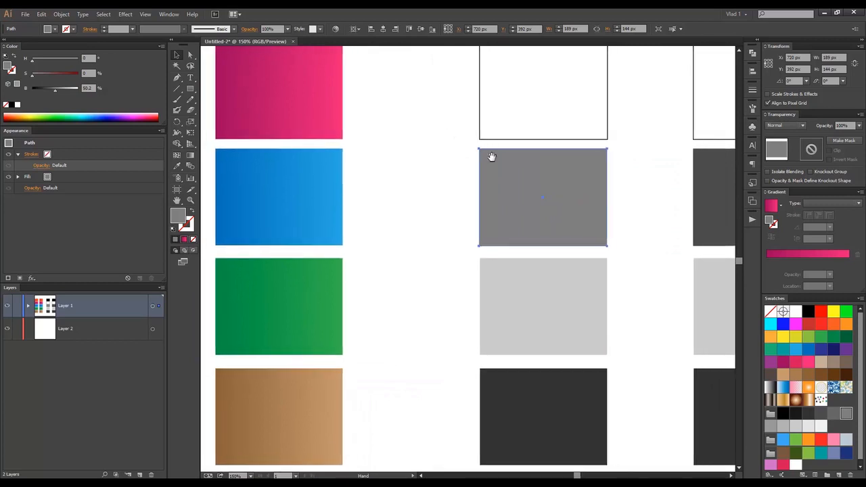
{"action": "left_click", "coordinate": [793, 126]}
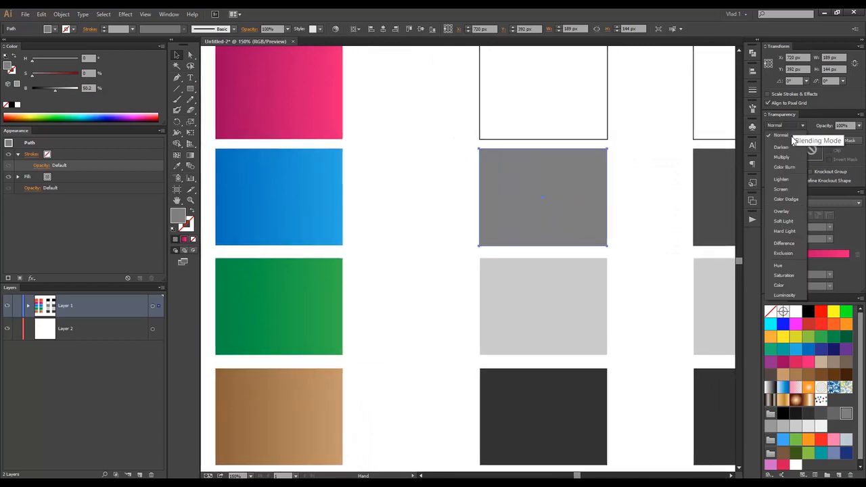
{"action": "left_click", "coordinate": [790, 214]}
Move the grey Overlay rectangle over the right half of the second-column blue rectangle and inspect the overlap
{"action": "left_click_drag", "start_coordinate": [438, 178], "coordinate": [487, 182]}
{"action": "left_click_drag", "start_coordinate": [654, 206], "coordinate": [455, 204]}
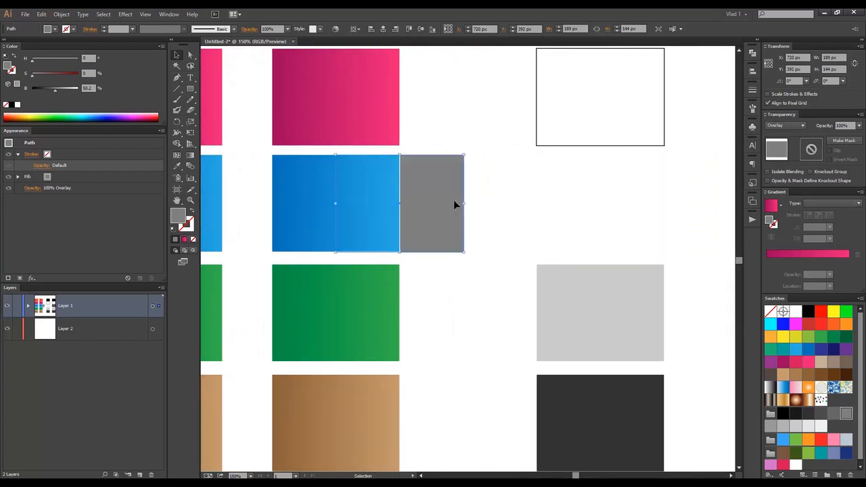
{"action": "left_click", "coordinate": [502, 201]}
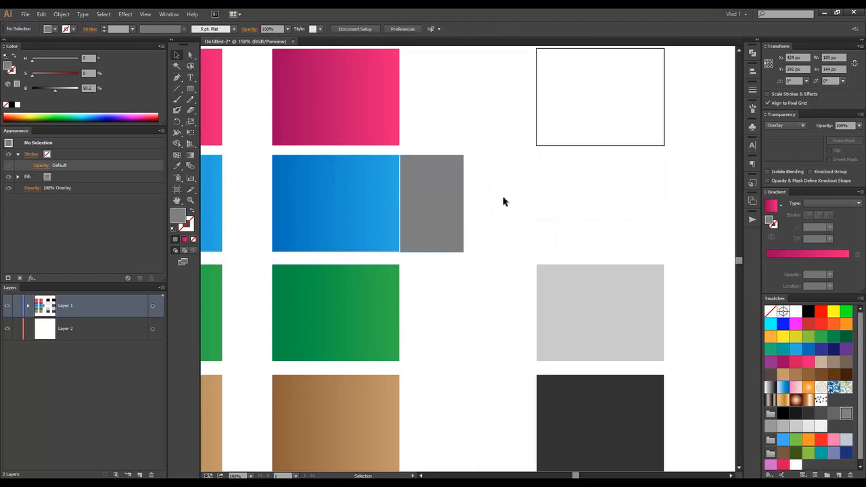
{"action": "scroll", "coordinate": [418, 149], "scroll_direction": "up", "scroll_amount": 1}
{"action": "scroll", "coordinate": [419, 151], "scroll_direction": "down", "scroll_amount": 2}
{"action": "scroll", "coordinate": [420, 152], "scroll_direction": "up", "scroll_amount": 2}
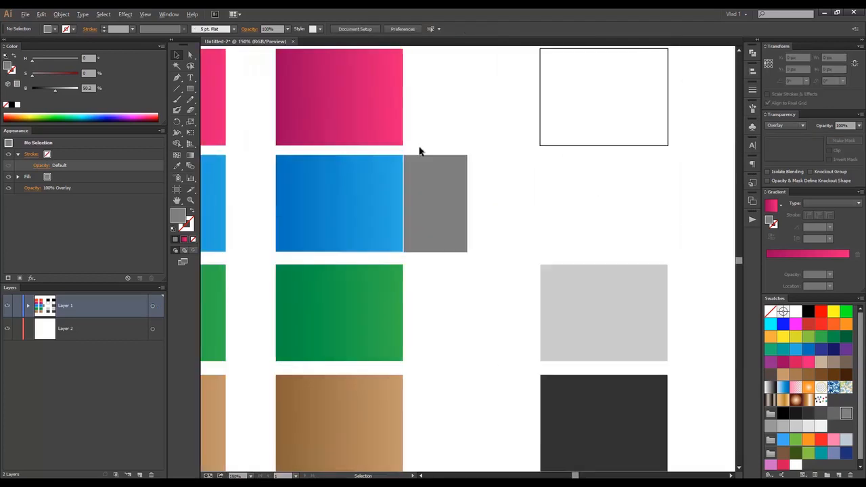
{"action": "scroll", "coordinate": [425, 149], "scroll_direction": "left", "scroll_amount": 1}
Raise the fill brightness of the grey Overlay rectangle covering the second-column blue rectangle to about 60%
{"action": "left_click", "coordinate": [462, 204]}
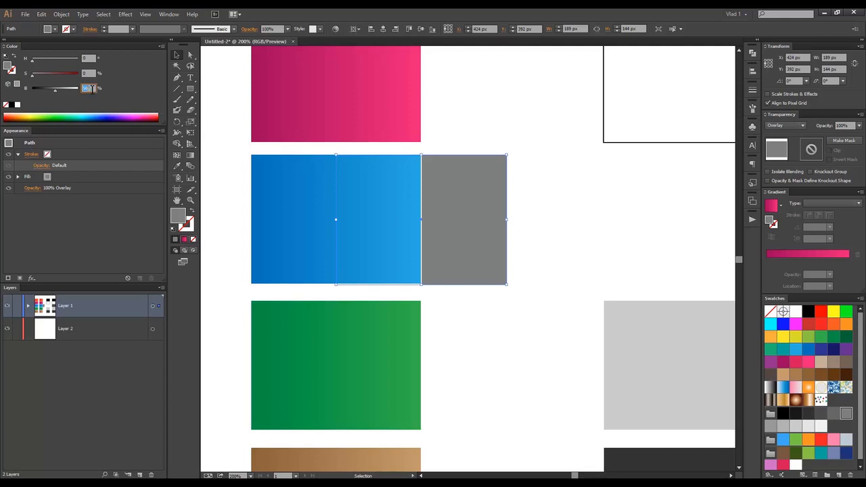
{"action": "key", "text": "shift+Down"}
{"action": "key", "text": "shift+Down"}
{"action": "key", "text": "shift+Up"}
{"action": "key", "text": "shift+Up"}
{"action": "key", "text": "shift+Up"}
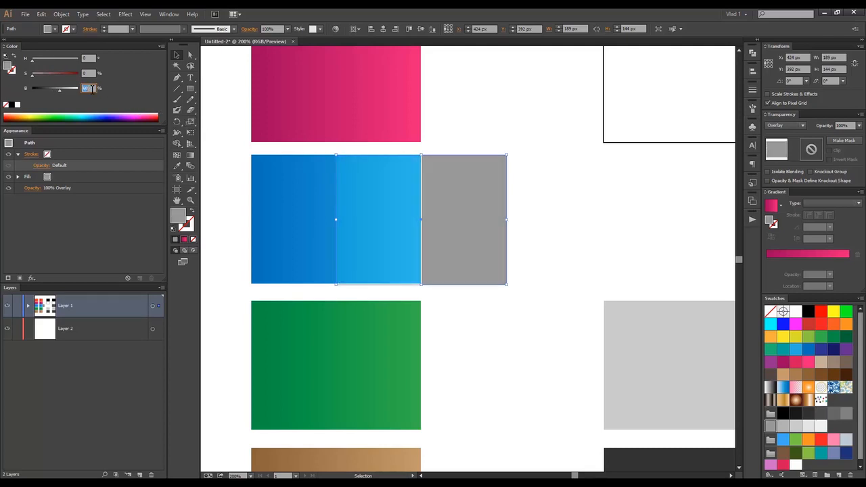
Lower the grey Overlay rectangle's fill brightness in large increments to a very dark grey
{"action": "key", "text": "shift+Down"}
{"action": "key", "text": "shift+Down"}
{"action": "key", "text": "shift+Down"}
{"action": "key", "text": "shift+Down"}
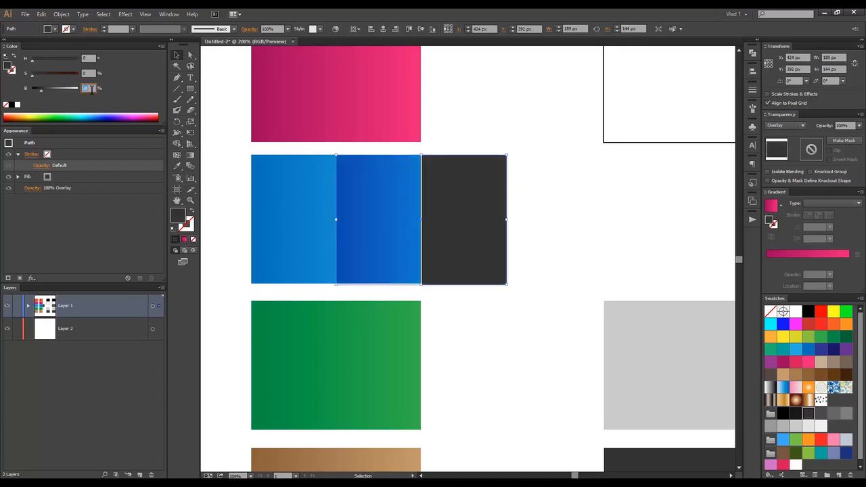
{"action": "key", "text": "shift+Down"}
Return the grey Overlay rectangle's fill brightness to 50.2% and deselect it
{"action": "key", "text": "shift+Up"}
{"action": "key", "text": "shift+Up"}
{"action": "key", "text": "shift+Up"}
{"action": "key", "text": "shift+Up"}
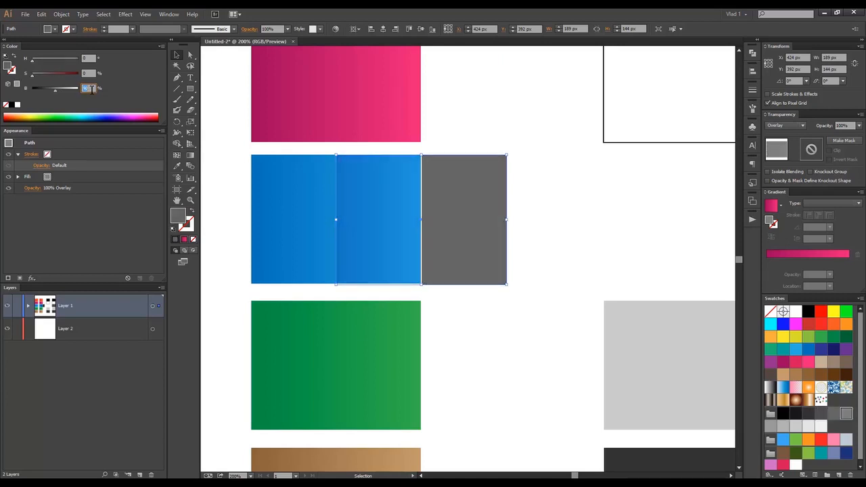
{"action": "key", "text": "shift+Down"}
{"action": "left_click", "coordinate": [477, 131]}
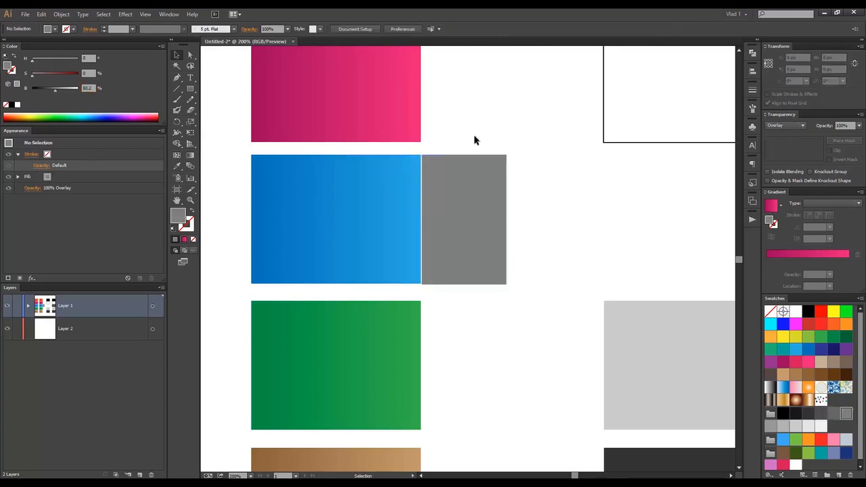
Move the grey Overlay rectangle back to its place in the third column of the blue row
{"action": "left_click_drag", "start_coordinate": [437, 174], "coordinate": [318, 171]}
{"action": "left_click_drag", "start_coordinate": [372, 177], "coordinate": [602, 180]}
{"action": "scroll", "coordinate": [428, 161], "scroll_direction": "down", "scroll_amount": 1}
{"action": "scroll", "coordinate": [428, 161], "scroll_direction": "down", "scroll_amount": 1}
{"action": "left_click_drag", "start_coordinate": [416, 177], "coordinate": [458, 167]}
{"action": "scroll", "coordinate": [546, 240], "scroll_direction": "up", "scroll_amount": 1}
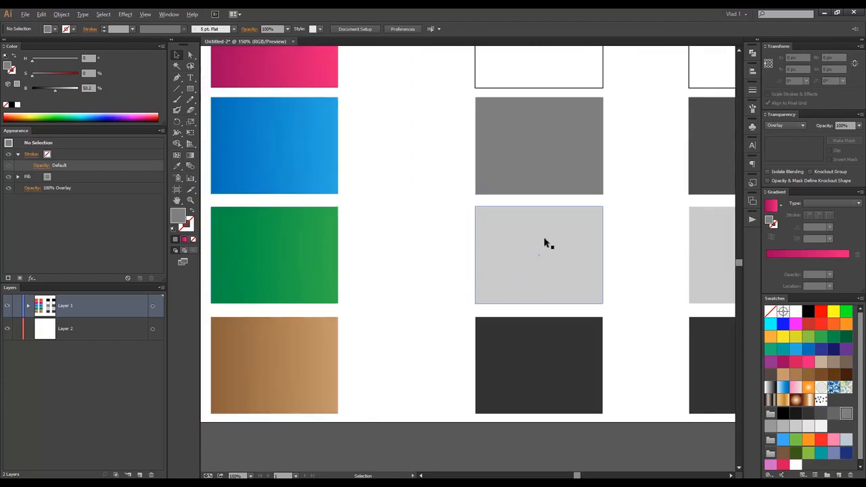
{"action": "left_click", "coordinate": [545, 243]}
{"action": "left_click", "coordinate": [790, 125]}
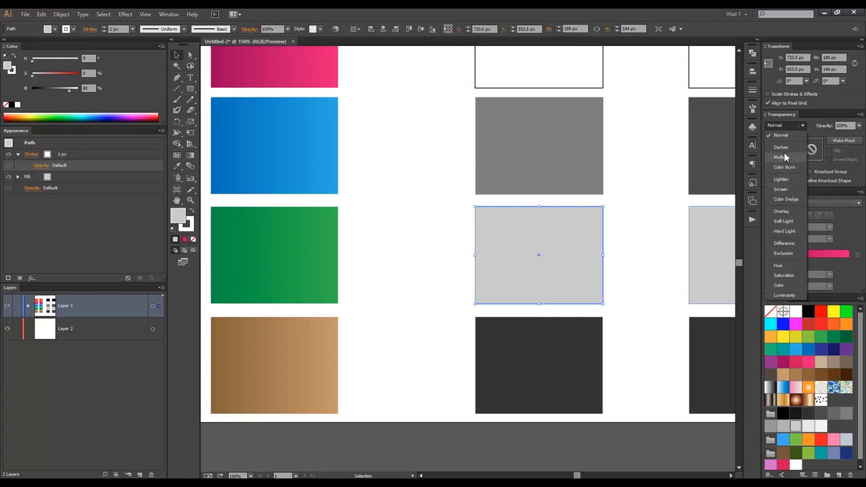
{"action": "left_click", "coordinate": [431, 242]}
Set the blending mode of the second-column green rectangle to Hard Light
{"action": "left_click", "coordinate": [286, 230]}
{"action": "left_click", "coordinate": [785, 126]}
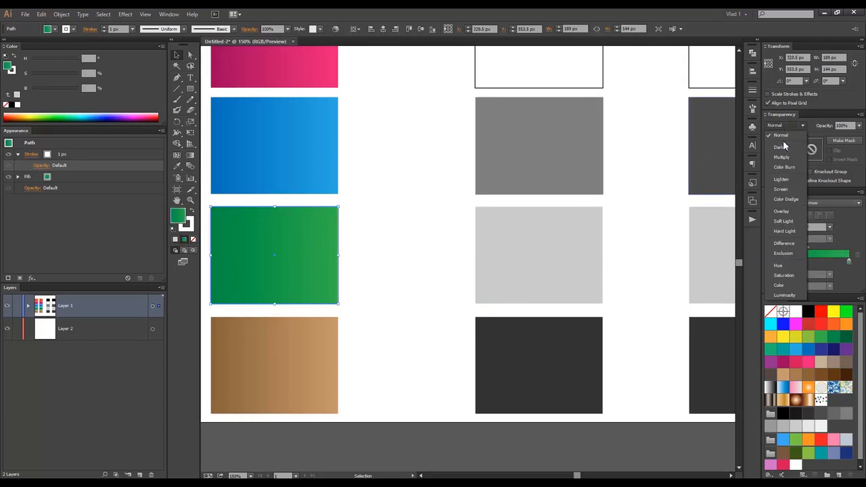
{"action": "left_click", "coordinate": [784, 230]}
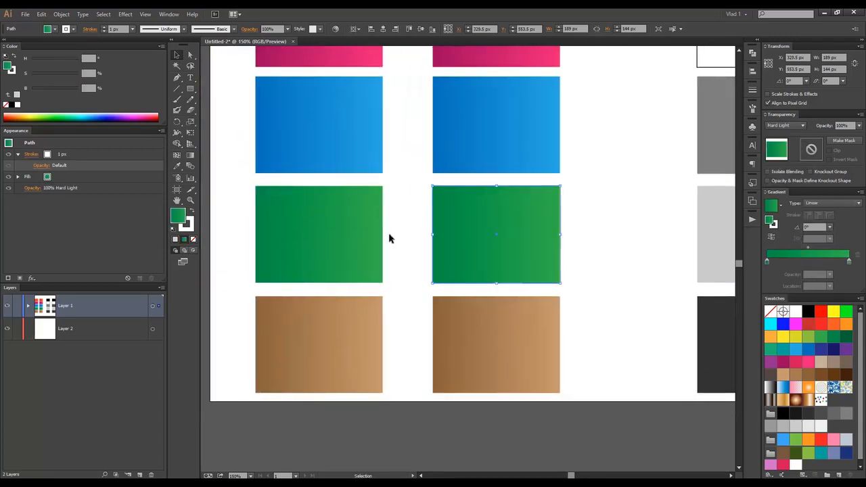
Move the green Hard Light rectangle over the right half of the first-column green rectangle and inspect the overlap
{"action": "scroll", "coordinate": [389, 238], "scroll_direction": "up", "scroll_amount": 1}
{"action": "left_click_drag", "start_coordinate": [529, 227], "coordinate": [377, 228]}
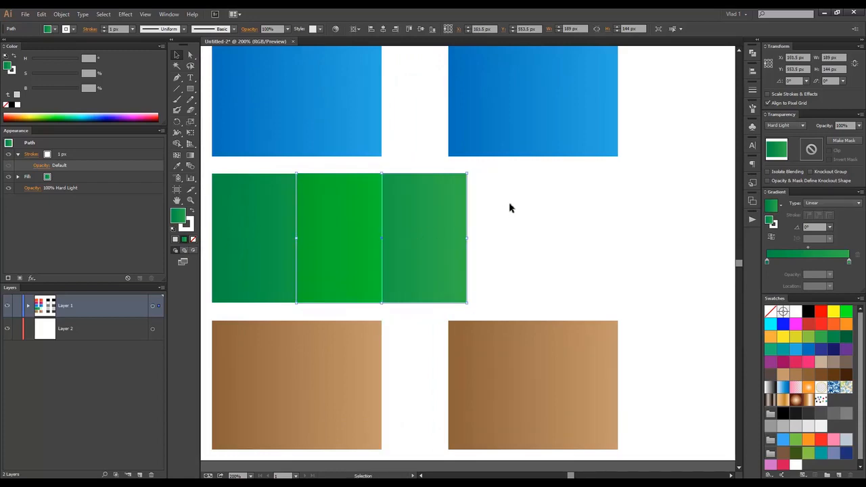
{"action": "left_click", "coordinate": [510, 207]}
{"action": "scroll", "coordinate": [510, 203], "scroll_direction": "down", "scroll_amount": 2}
{"action": "scroll", "coordinate": [447, 216], "scroll_direction": "up", "scroll_amount": 1}
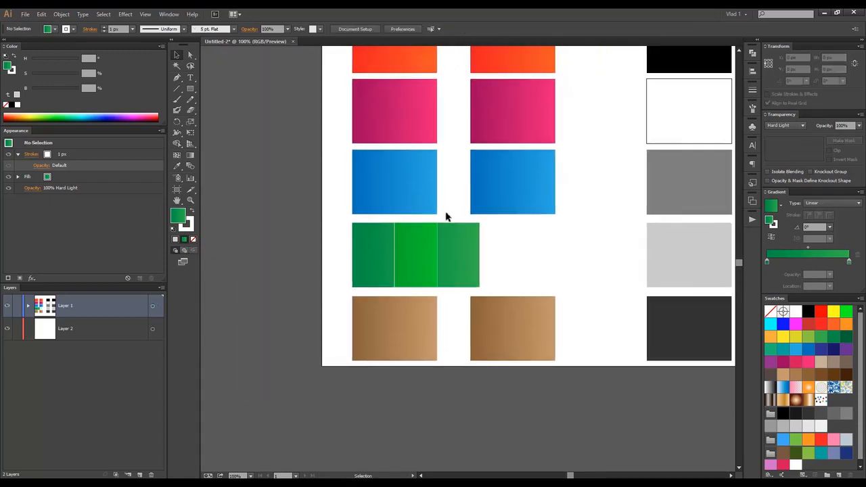
{"action": "scroll", "coordinate": [429, 245], "scroll_direction": "up", "scroll_amount": 3}
{"action": "mouse_move", "coordinate": [479, 153]}
{"action": "left_mouse_down"}
{"action": "mouse_move", "coordinate": [439, 126]}
{"action": "mouse_move", "coordinate": [495, 146]}
{"action": "mouse_move", "coordinate": [487, 146]}
{"action": "left_mouse_up"}
{"action": "scroll", "coordinate": [493, 154], "scroll_direction": "down", "scroll_amount": 4}
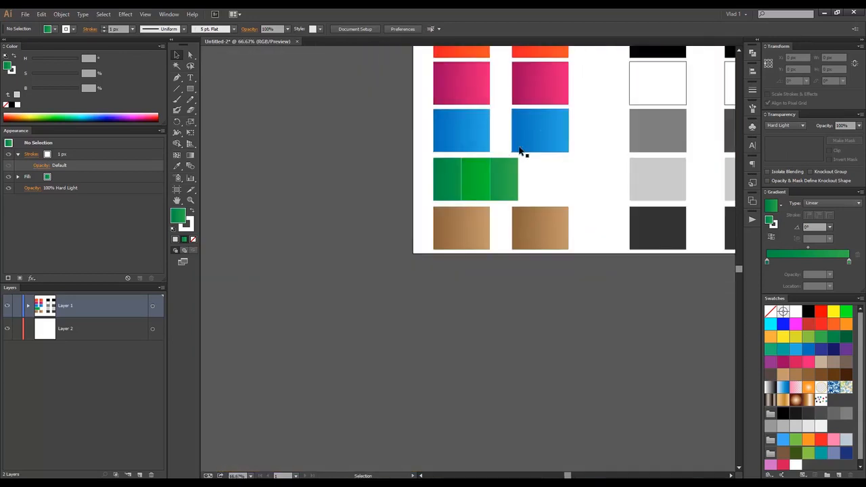
Move the green Hard Light rectangle back to its original place in the second column
{"action": "scroll", "coordinate": [522, 150], "scroll_direction": "up", "scroll_amount": 2}
{"action": "left_click_drag", "start_coordinate": [539, 176], "coordinate": [526, 339]}
{"action": "left_click", "coordinate": [578, 233]}
Set the blending mode of the second-column orange rectangle to Color Burn
{"action": "left_click", "coordinate": [477, 176]}
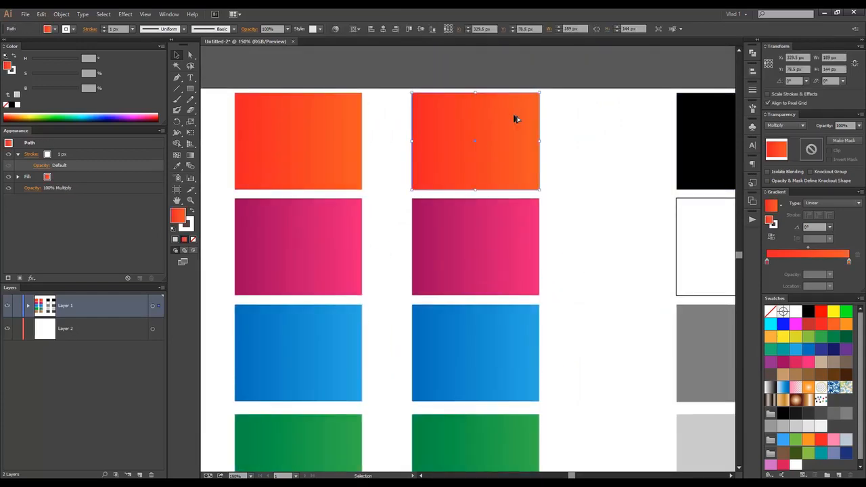
{"action": "scroll", "coordinate": [347, 63], "scroll_direction": "up", "scroll_amount": 1}
{"action": "left_click_drag", "start_coordinate": [351, 68], "coordinate": [379, 73]}
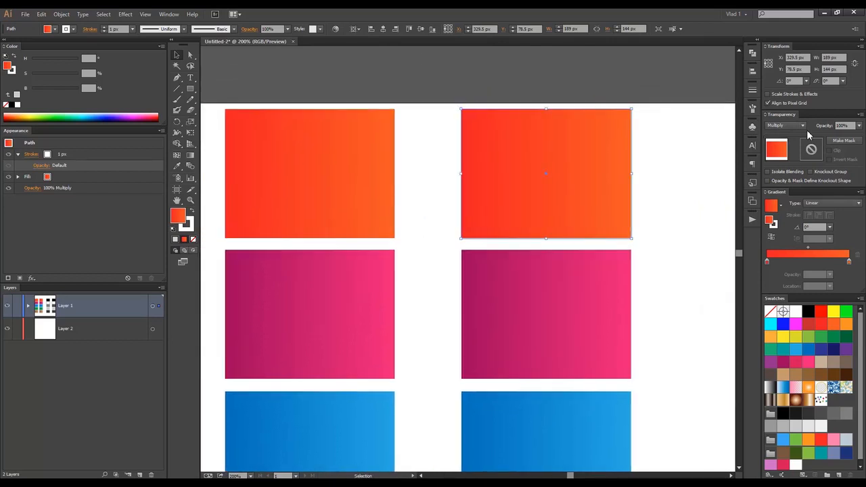
{"action": "left_click", "coordinate": [797, 125]}
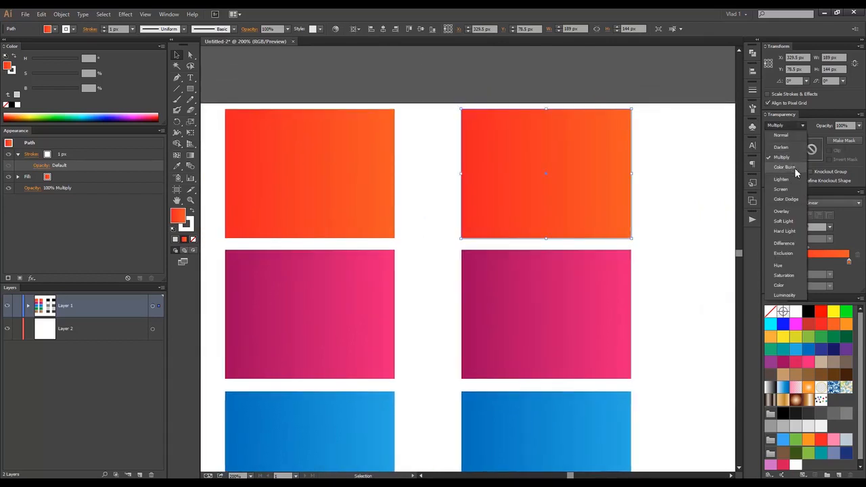
{"action": "left_click", "coordinate": [784, 167]}
Move the second orange rectangle over the right half of the first-column orange rectangle and inspect the overlap
{"action": "mouse_move", "coordinate": [564, 158]}
{"action": "left_mouse_down"}
{"action": "mouse_move", "coordinate": [452, 160]}
{"action": "mouse_move", "coordinate": [462, 161]}
{"action": "left_mouse_up"}
{"action": "left_click", "coordinate": [318, 88]}
{"action": "scroll", "coordinate": [319, 88], "scroll_direction": "up", "scroll_amount": 1}
{"action": "scroll", "coordinate": [319, 88], "scroll_direction": "down", "scroll_amount": 1}
{"action": "left_click_drag", "start_coordinate": [322, 90], "coordinate": [410, 110]}
Set the blending mode of the overlapping orange rectangle to Darken and deselect it
{"action": "left_click", "coordinate": [790, 127]}
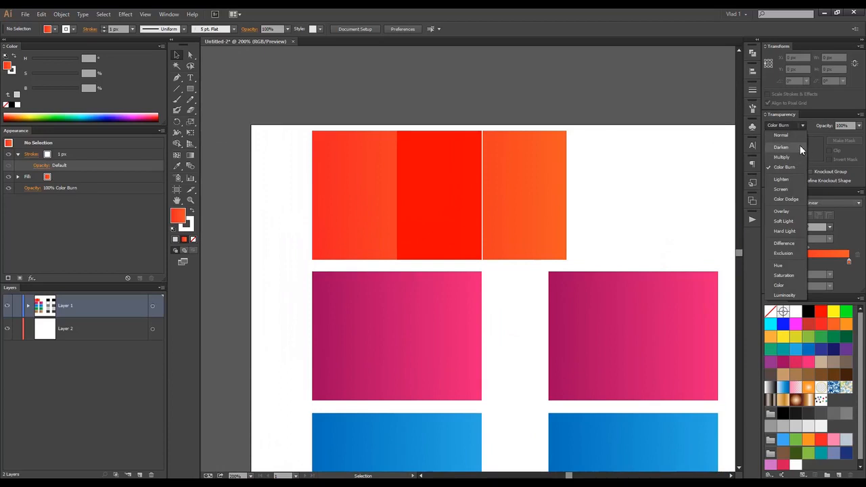
{"action": "left_click", "coordinate": [784, 148]}
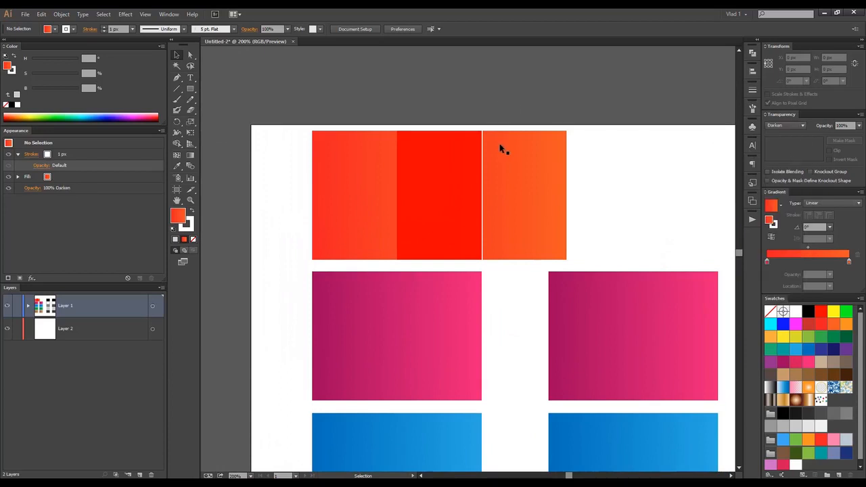
{"action": "left_click", "coordinate": [499, 147]}
{"action": "left_click", "coordinate": [776, 129]}
{"action": "left_click", "coordinate": [778, 140]}
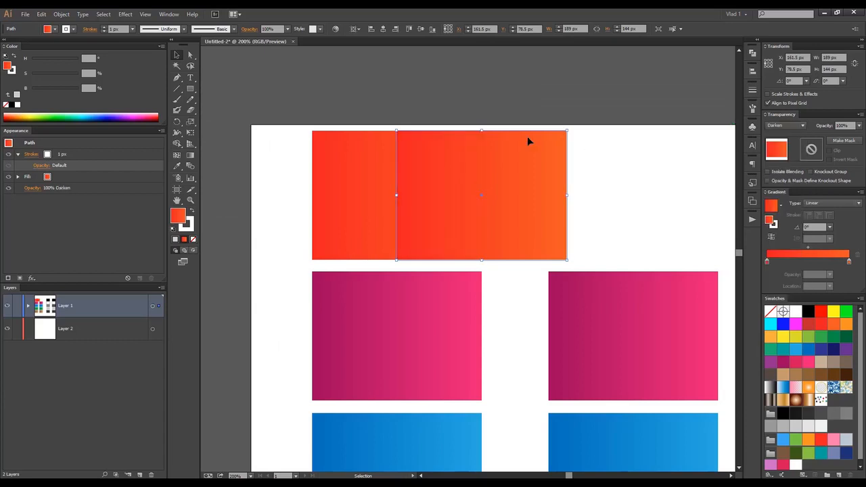
{"action": "left_click", "coordinate": [551, 103]}
Move the orange Darken rectangle away from the first-column rectangle and undo the move
{"action": "left_click", "coordinate": [545, 149]}
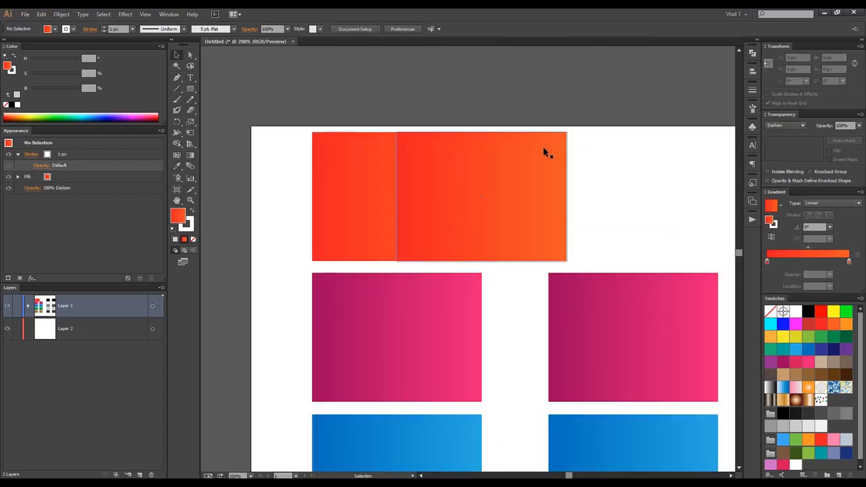
{"action": "left_click_drag", "start_coordinate": [607, 142], "coordinate": [648, 174]}
{"action": "key", "text": "ctrl+z"}
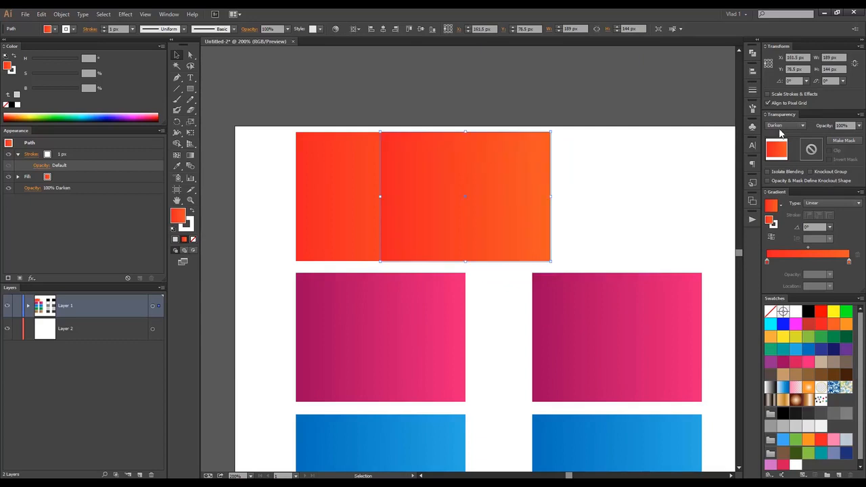
Try the Lighten and Color Dodge blending modes in turn on the overlapping orange rectangle and inspect the overlap
{"action": "left_click", "coordinate": [783, 125]}
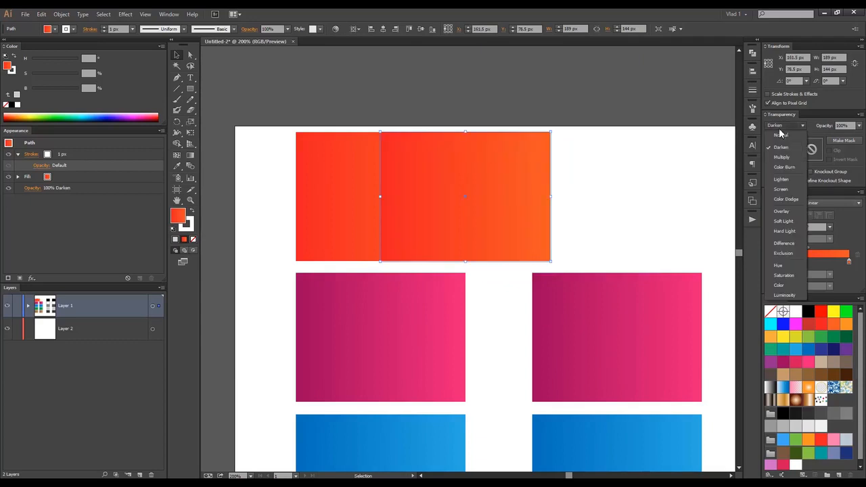
{"action": "left_click", "coordinate": [778, 178]}
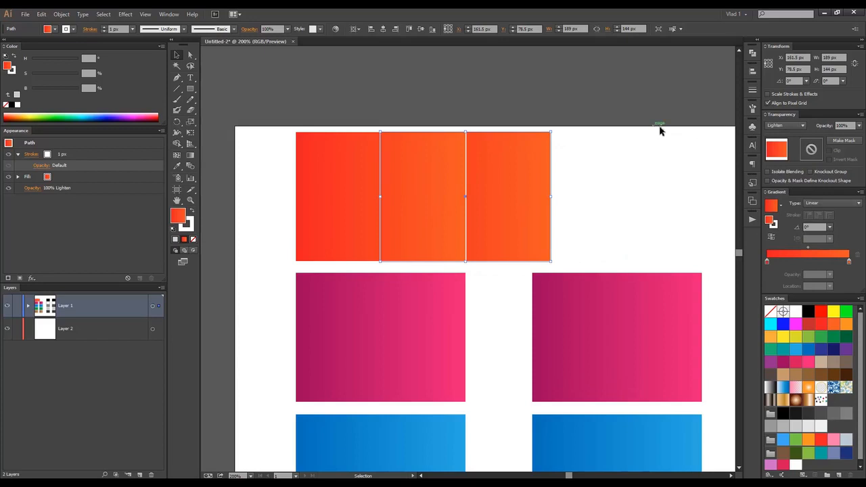
{"action": "left_click", "coordinate": [797, 126]}
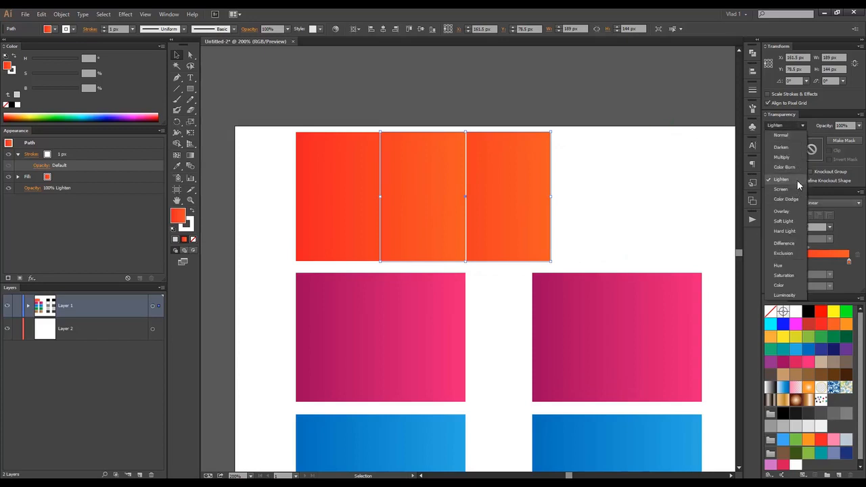
{"action": "left_click", "coordinate": [795, 200]}
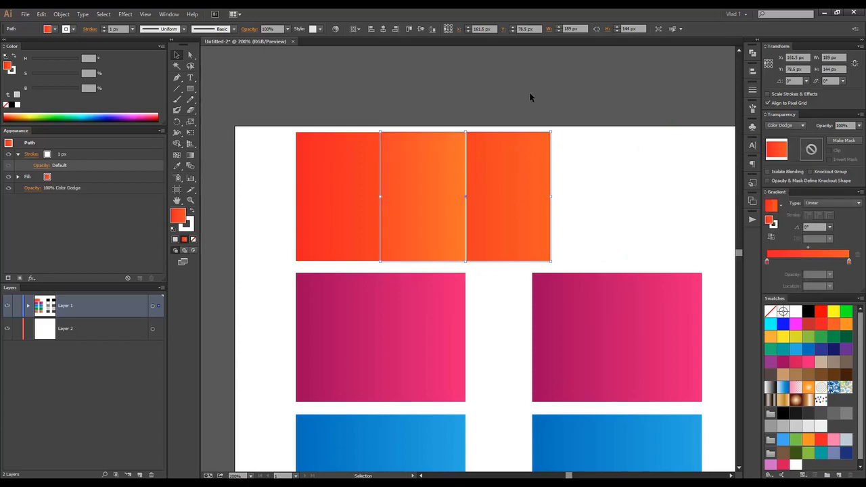
{"action": "left_click", "coordinate": [783, 127]}
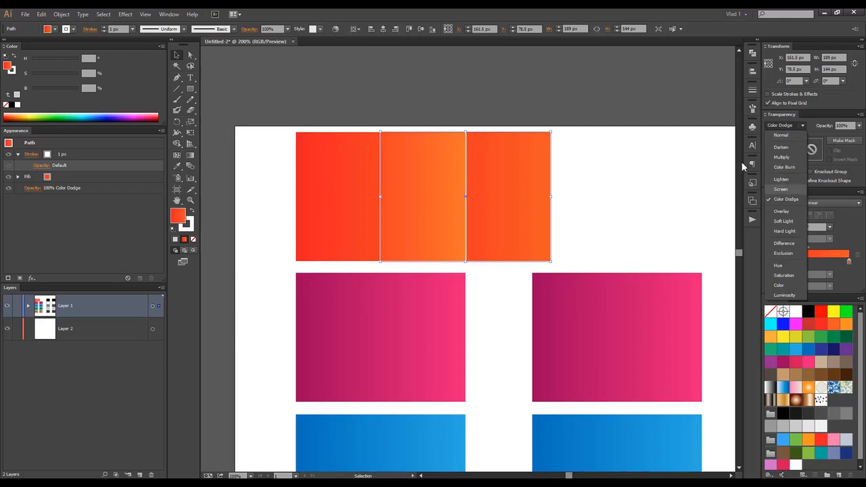
{"action": "left_click", "coordinate": [638, 112]}
{"action": "left_click", "coordinate": [406, 76]}
{"action": "scroll", "coordinate": [423, 117], "scroll_direction": "up", "scroll_amount": 1}
{"action": "scroll", "coordinate": [423, 117], "scroll_direction": "down", "scroll_amount": 1}
Set the overlapping orange rectangle's blending mode to Soft Light, deselect it and inspect the overlap
{"action": "left_click", "coordinate": [493, 150]}
{"action": "left_click", "coordinate": [784, 126]}
{"action": "left_click", "coordinate": [786, 221]}
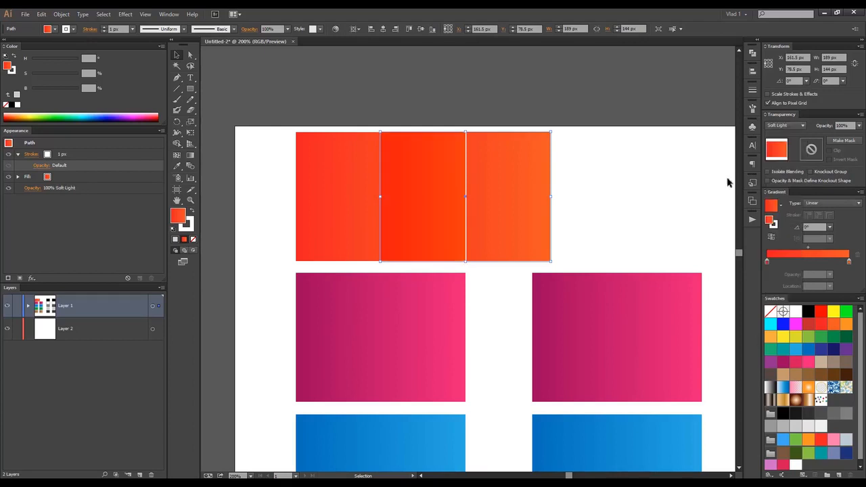
{"action": "left_click", "coordinate": [551, 110]}
{"action": "scroll", "coordinate": [532, 115], "scroll_direction": "down", "scroll_amount": 1}
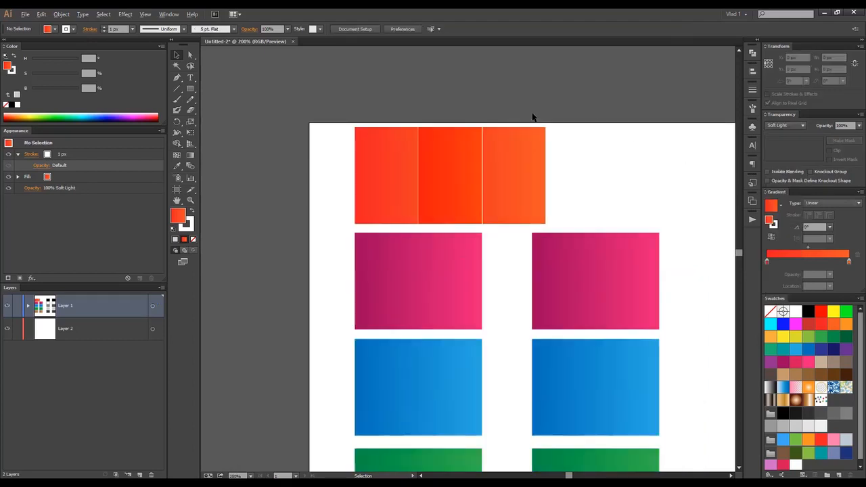
{"action": "scroll", "coordinate": [532, 113], "scroll_direction": "up", "scroll_amount": 2}
{"action": "scroll", "coordinate": [532, 112], "scroll_direction": "down", "scroll_amount": 2}
{"action": "key", "text": "space"}
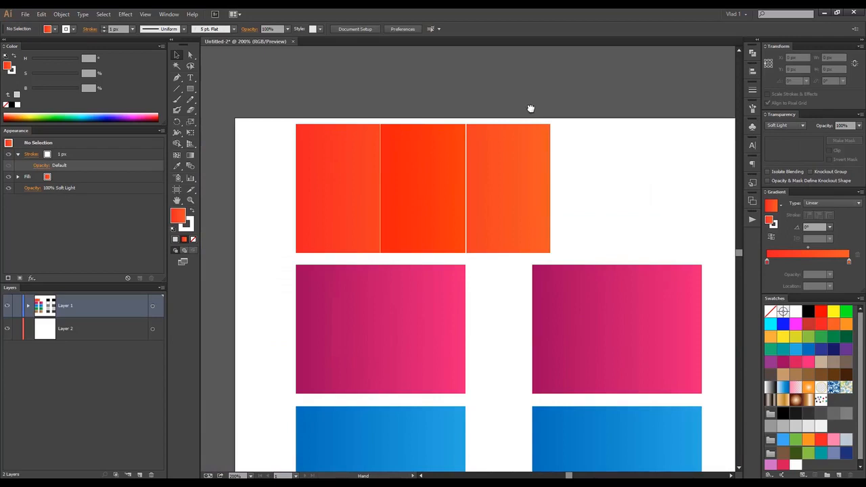
{"action": "left_click_drag", "start_coordinate": [530, 108], "coordinate": [543, 110]}
Move the orange Soft Light rectangle aside to compare it with the overlap and undo the move
{"action": "left_click", "coordinate": [530, 146]}
{"action": "left_click", "coordinate": [783, 126]}
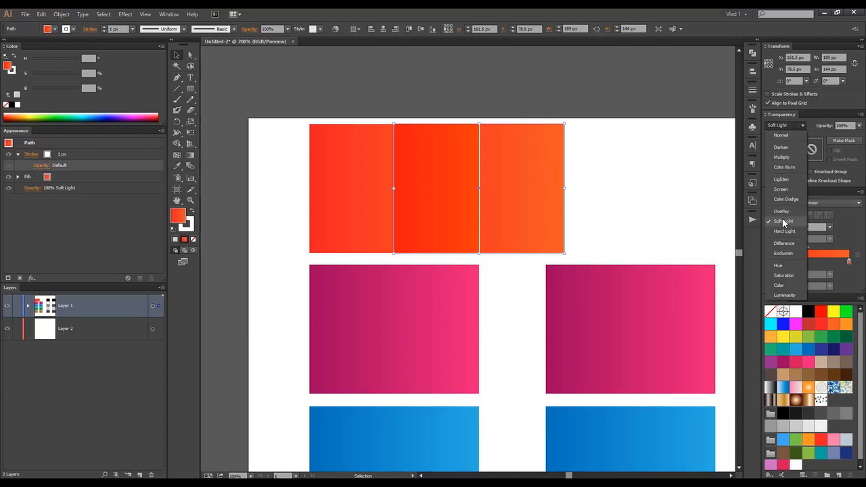
{"action": "left_click", "coordinate": [585, 93]}
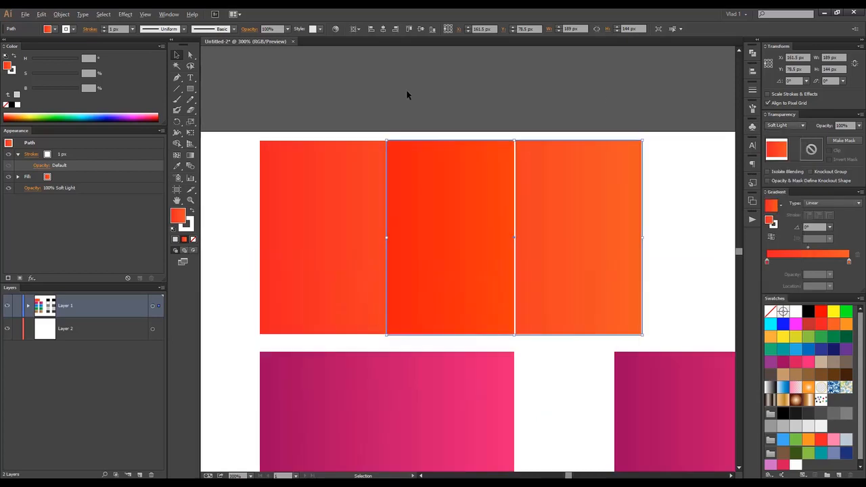
{"action": "left_click", "coordinate": [416, 91]}
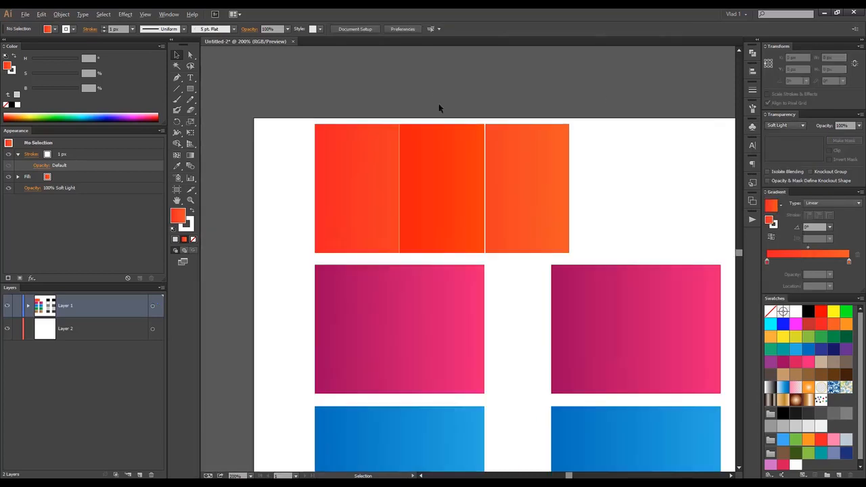
{"action": "left_click_drag", "start_coordinate": [514, 153], "coordinate": [583, 148]}
{"action": "key", "text": "ctrl+z"}
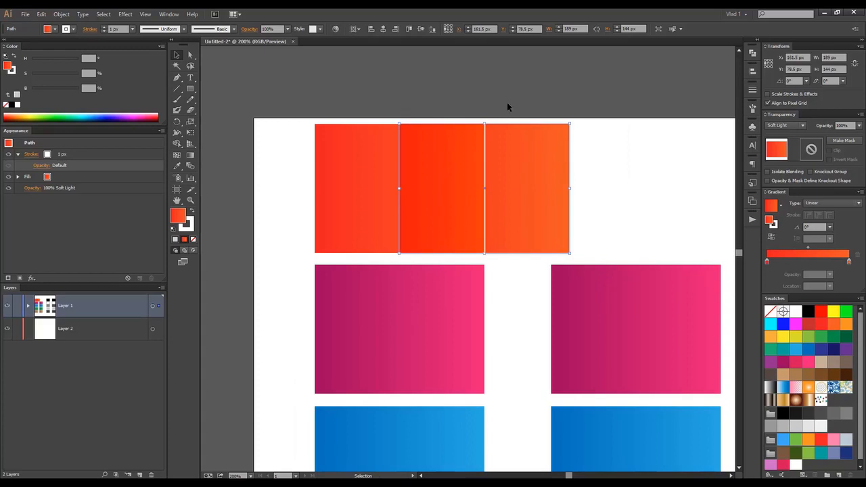
Set the overlapping orange rectangle's blending mode to Difference, deselect it and inspect the overlap up close
{"action": "left_click", "coordinate": [789, 126]}
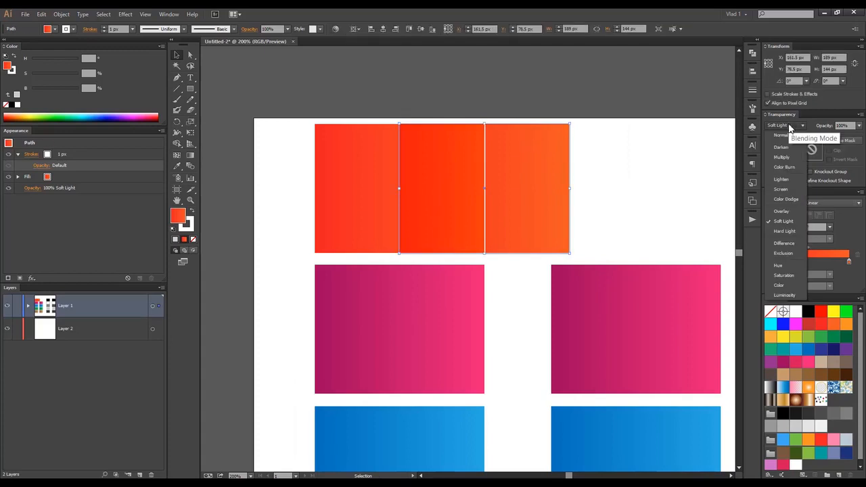
{"action": "left_click", "coordinate": [783, 243]}
{"action": "left_click", "coordinate": [508, 110]}
{"action": "scroll", "coordinate": [485, 103], "scroll_direction": "up", "scroll_amount": 2}
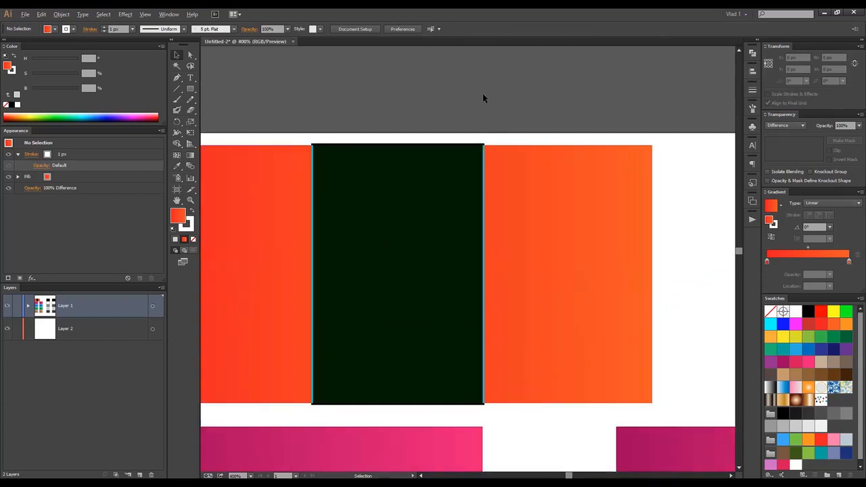
{"action": "left_click_drag", "start_coordinate": [531, 110], "coordinate": [560, 73]}
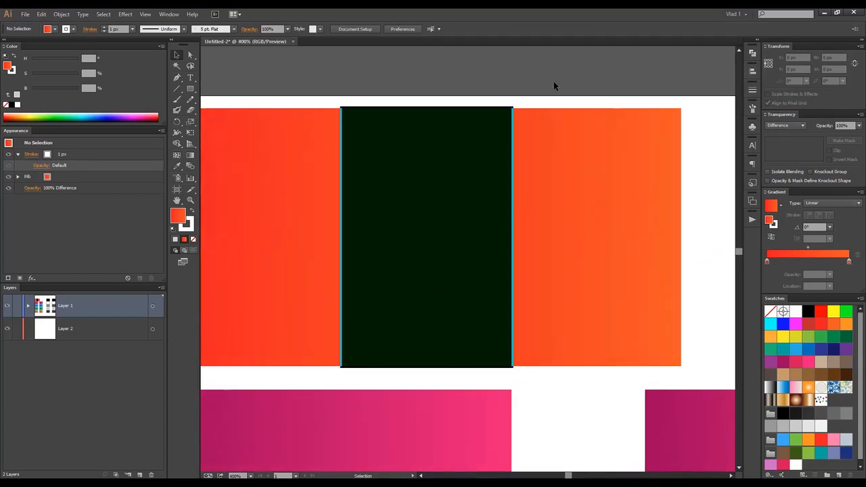
Try the Exclusion and Hue blending modes in turn on the overlapping orange rectangle and inspect the overlap
{"action": "left_click", "coordinate": [604, 145]}
{"action": "left_click", "coordinate": [797, 126]}
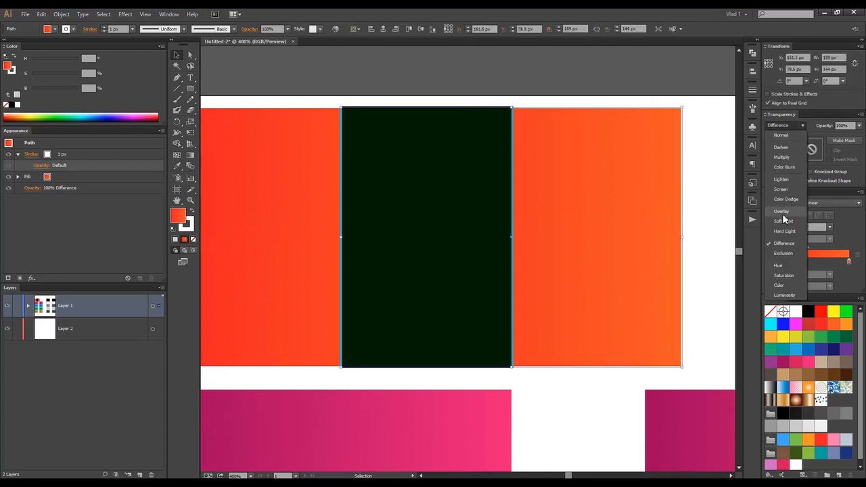
{"action": "left_click", "coordinate": [783, 253]}
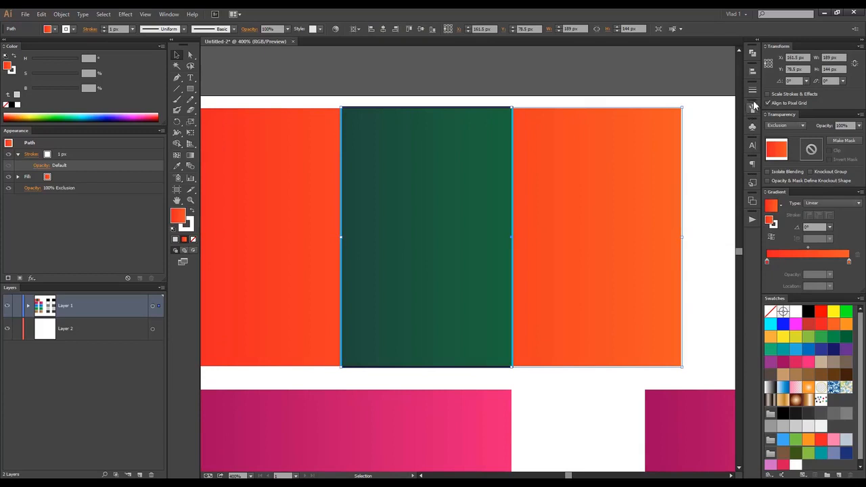
{"action": "left_click", "coordinate": [792, 124]}
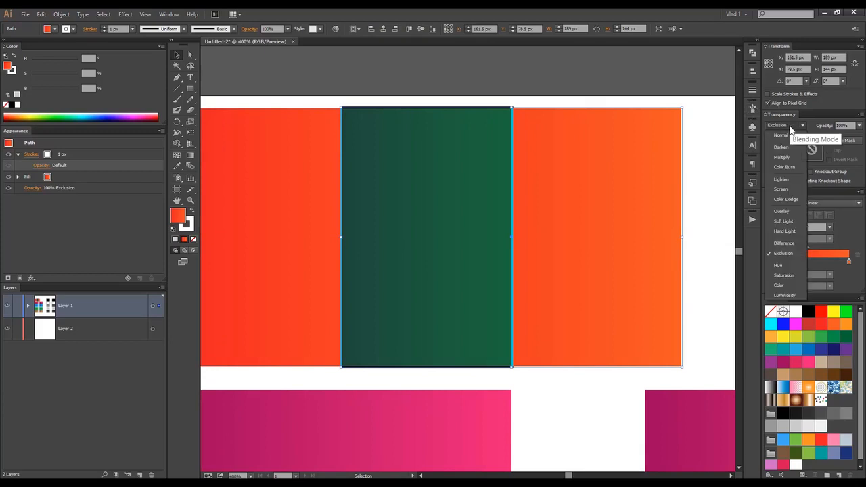
{"action": "left_click", "coordinate": [794, 266]}
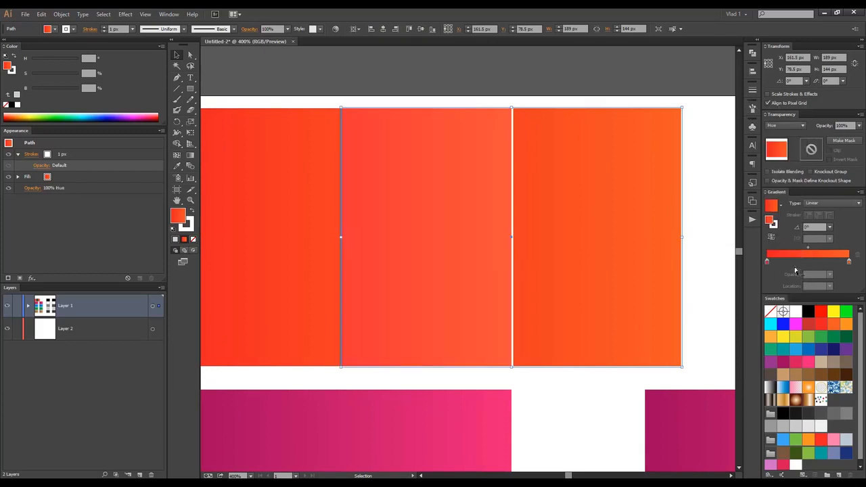
{"action": "left_click", "coordinate": [785, 127]}
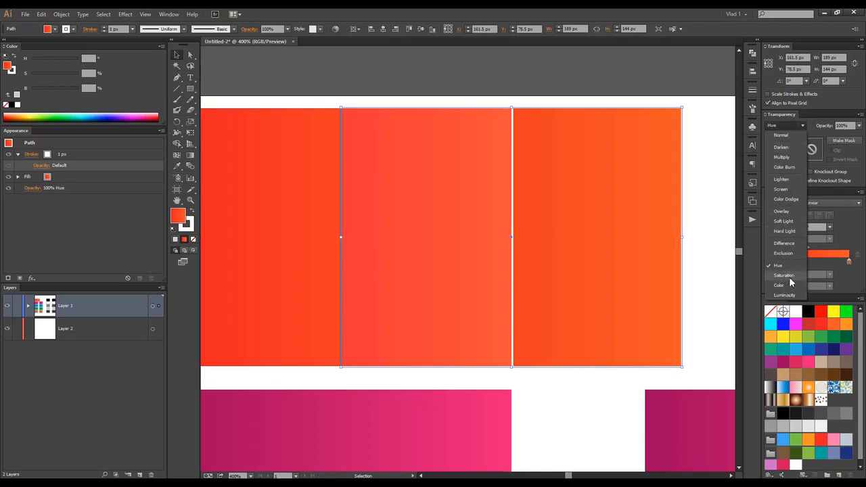
{"action": "left_click", "coordinate": [698, 164]}
Move the second-column pink, blue, green and brown rectangles so each half covers its first-column counterpart
{"action": "scroll", "coordinate": [699, 165], "scroll_direction": "down", "scroll_amount": 2}
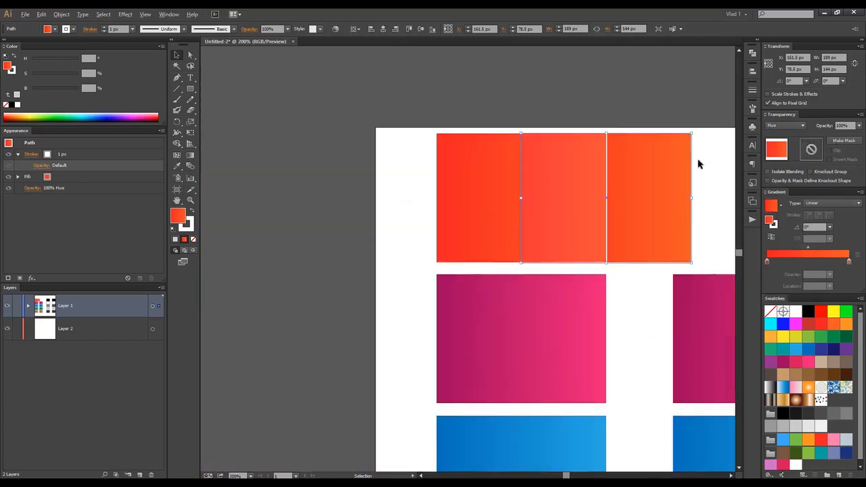
{"action": "scroll", "coordinate": [698, 164], "scroll_direction": "down", "scroll_amount": 2}
{"action": "left_click_drag", "start_coordinate": [551, 168], "coordinate": [485, 421]}
{"action": "left_click_drag", "start_coordinate": [501, 220], "coordinate": [425, 219]}
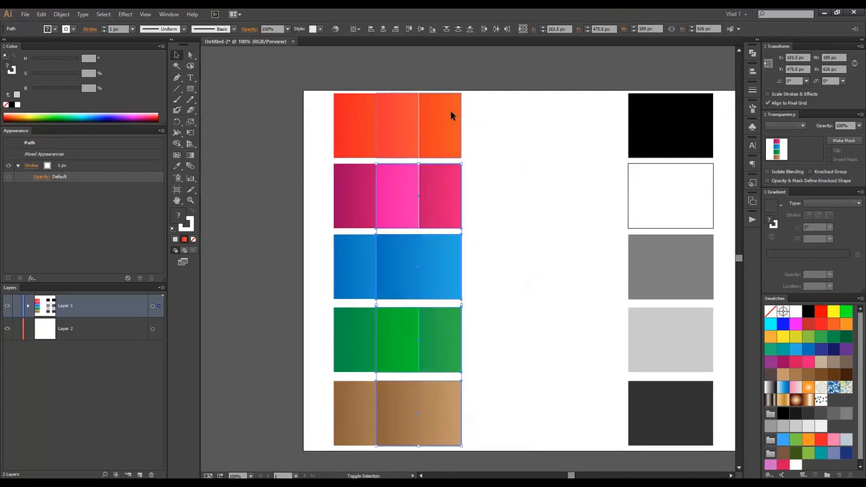
Add the overlapping orange rectangle to the selection and set all five overlapping rectangles' blending mode to Hue
{"action": "left_click", "coordinate": [450, 115], "text": "shift"}
{"action": "left_click", "coordinate": [788, 126]}
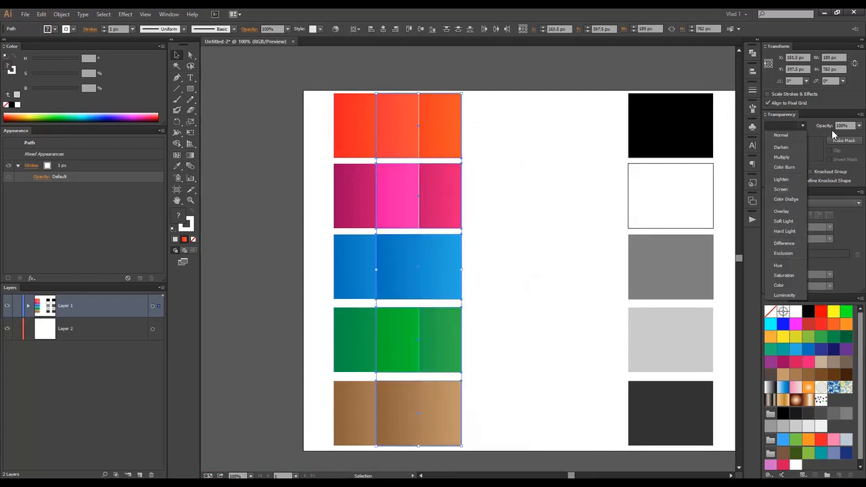
{"action": "left_click", "coordinate": [812, 128]}
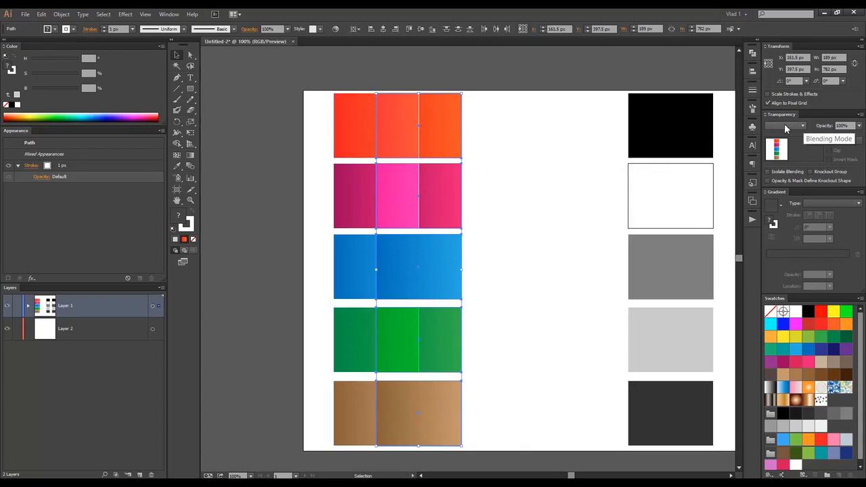
{"action": "left_click", "coordinate": [784, 128]}
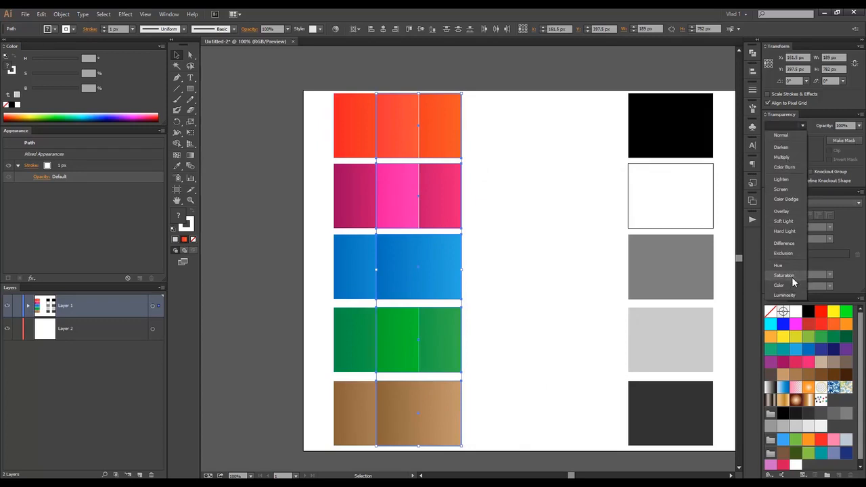
{"action": "left_click", "coordinate": [785, 266]}
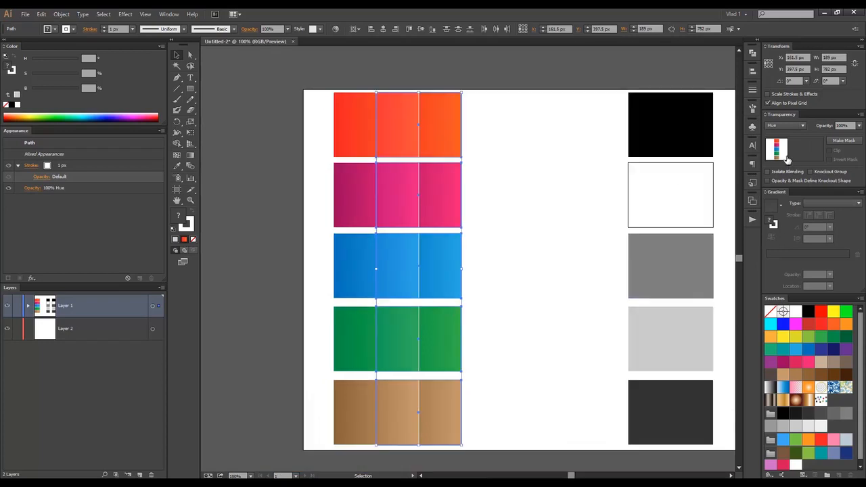
Set the five overlapping rectangles' blending mode to Saturation, inspect the overlaps up close and deselect them
{"action": "left_click", "coordinate": [784, 126]}
{"action": "left_click", "coordinate": [783, 275]}
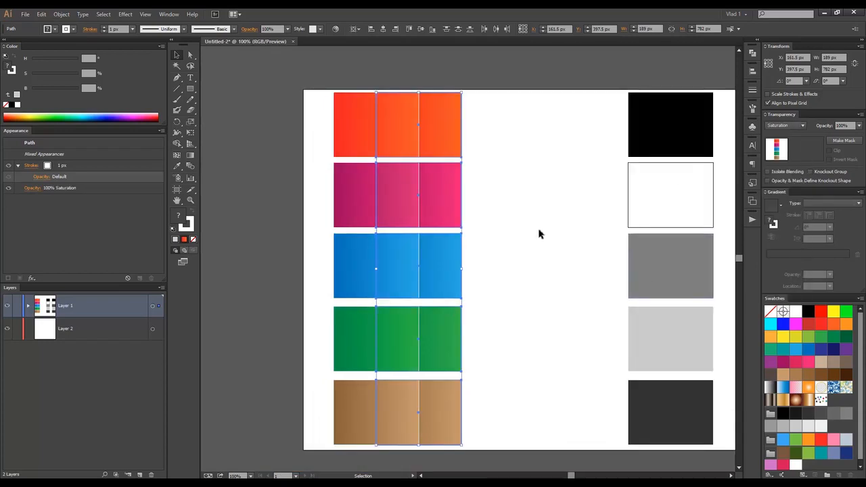
{"action": "scroll", "coordinate": [373, 352], "scroll_direction": "up", "scroll_amount": 1}
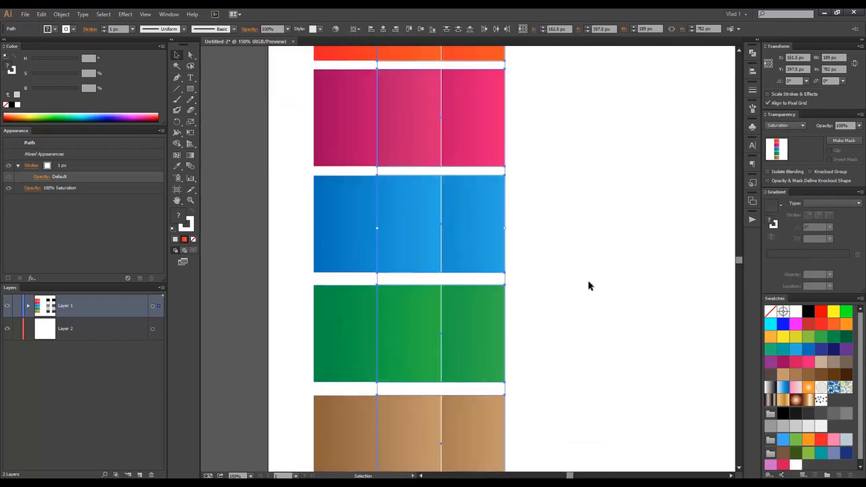
{"action": "scroll", "coordinate": [636, 240], "scroll_direction": "down", "scroll_amount": 2}
{"action": "left_click", "coordinate": [794, 126]}
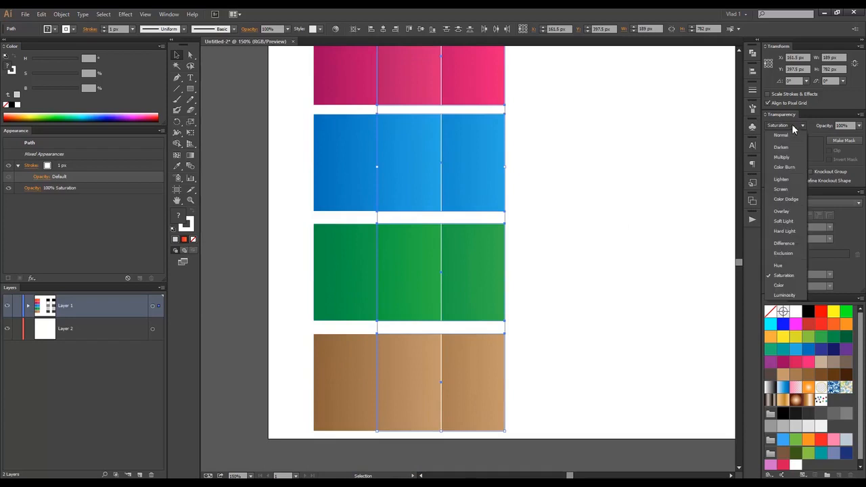
{"action": "left_click", "coordinate": [794, 127]}
{"action": "left_click", "coordinate": [587, 246]}
Swap the overlapping green and brown rectangles so each half covers the other colour's first-column rectangle
{"action": "left_click_drag", "start_coordinate": [456, 239], "coordinate": [597, 263]}
{"action": "left_click_drag", "start_coordinate": [473, 374], "coordinate": [448, 260]}
{"action": "left_click_drag", "start_coordinate": [610, 298], "coordinate": [469, 385]}
{"action": "left_click_drag", "start_coordinate": [551, 196], "coordinate": [550, 281]}
Swap the overlapping pink and blue rectangles between their rows and deselect them
{"action": "left_click", "coordinate": [499, 257]}
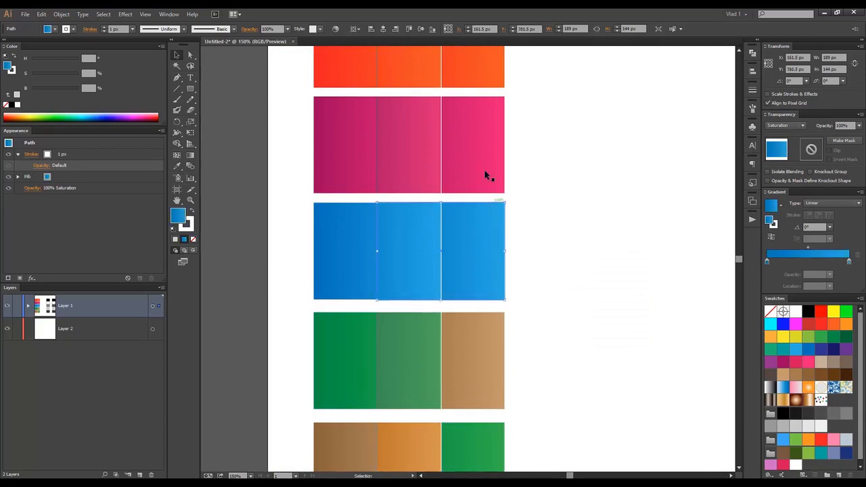
{"action": "left_click_drag", "start_coordinate": [485, 155], "coordinate": [617, 187]}
{"action": "left_click_drag", "start_coordinate": [457, 269], "coordinate": [472, 153]}
{"action": "left_click_drag", "start_coordinate": [588, 166], "coordinate": [458, 244]}
{"action": "left_click", "coordinate": [539, 217]}
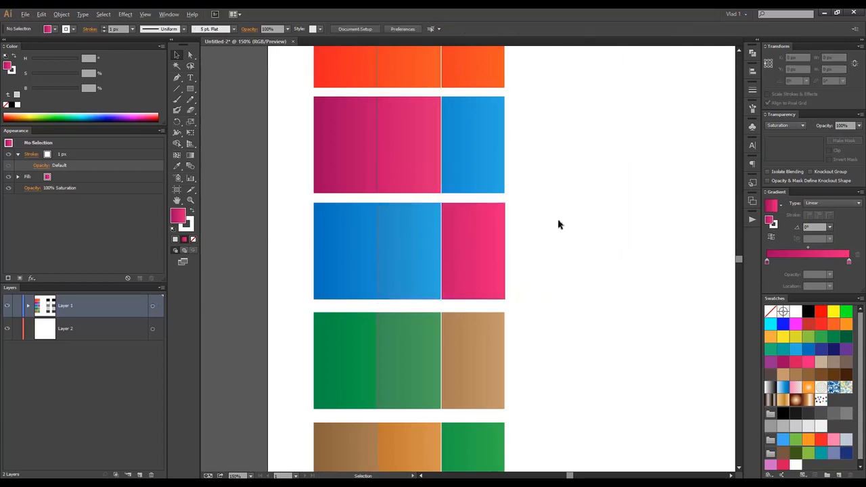
Select all the gradient rectangles, including the first-column ones, and set their blending mode to Hue
{"action": "key", "text": "ctrl+minus"}
{"action": "key", "text": "ctrl+minus"}
{"action": "left_click_drag", "start_coordinate": [455, 351], "coordinate": [444, 353]}
{"action": "key", "text": "ctrl+plus"}
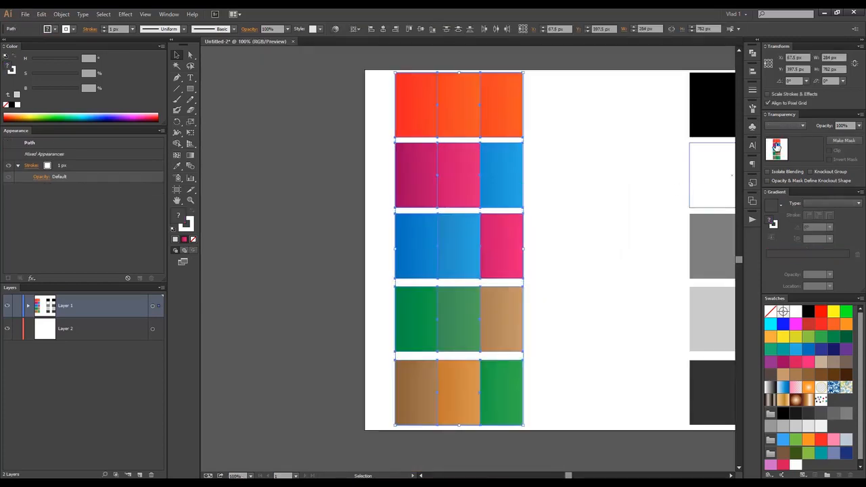
{"action": "left_click", "coordinate": [785, 125]}
{"action": "left_click", "coordinate": [794, 265]}
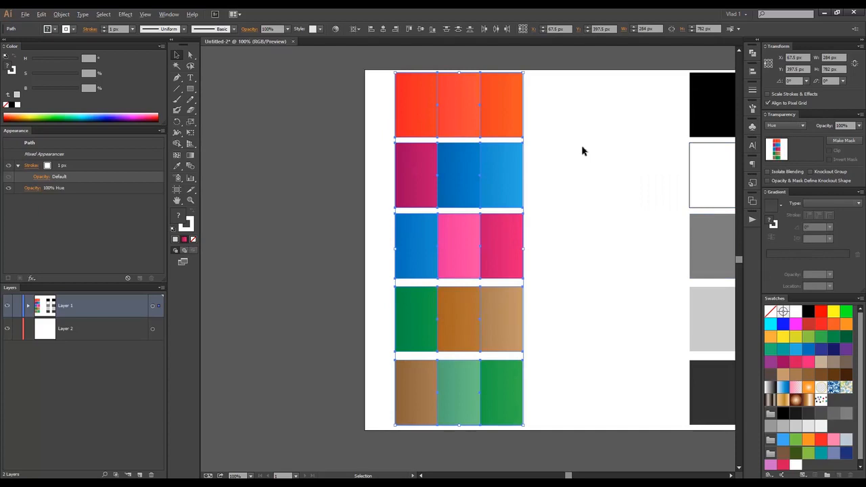
Set the selected gradient rectangles' blending mode to Difference and inspect the overlaps up close
{"action": "left_click", "coordinate": [787, 128]}
{"action": "left_click", "coordinate": [784, 244]}
{"action": "key", "text": "ctrl+plus"}
{"action": "left_click_drag", "start_coordinate": [557, 168], "coordinate": [551, 225]}
{"action": "scroll", "coordinate": [553, 187], "scroll_direction": "down", "scroll_amount": 5}
{"action": "left_click_drag", "start_coordinate": [544, 201], "coordinate": [545, 202]}
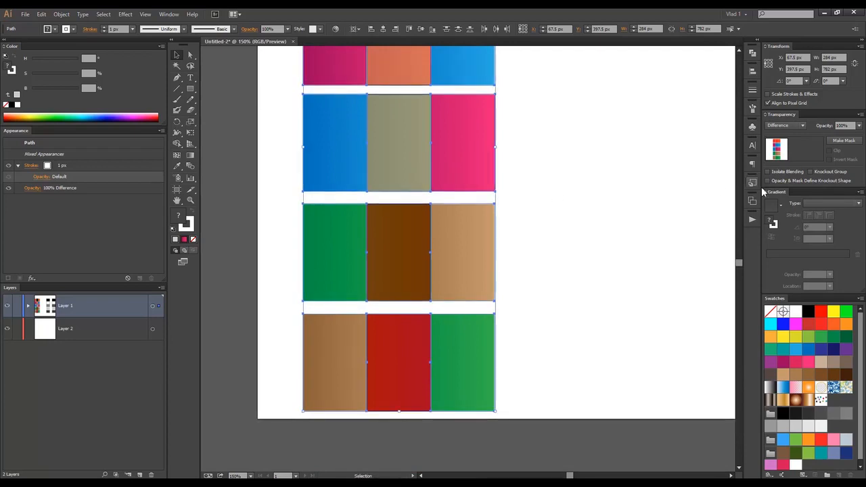
Try the Exclusion and Hue blending modes in turn on the selected gradient rectangles and inspect the overlaps
{"action": "left_click", "coordinate": [788, 126]}
{"action": "left_click", "coordinate": [785, 251]}
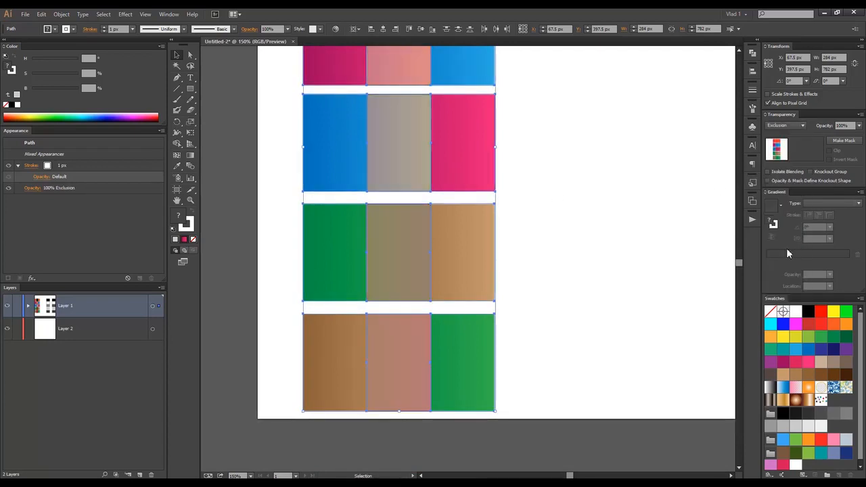
{"action": "left_click_drag", "start_coordinate": [582, 105], "coordinate": [575, 155]}
{"action": "left_click", "coordinate": [784, 125]}
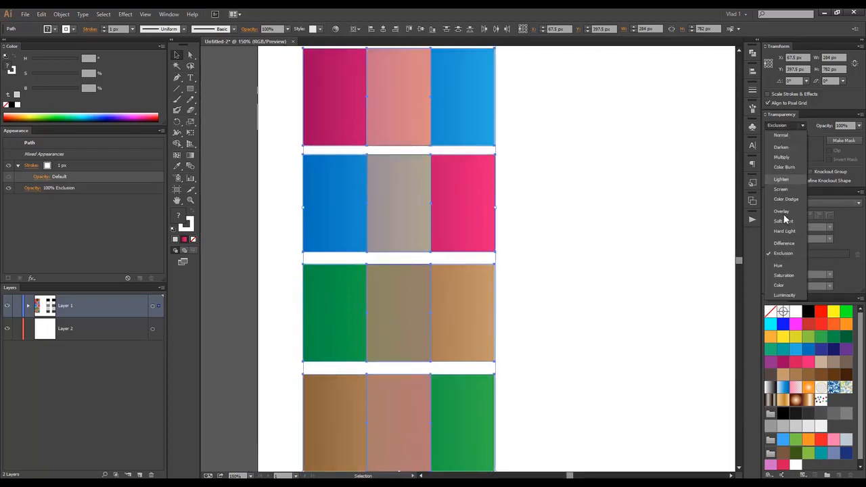
{"action": "left_click", "coordinate": [783, 266]}
{"action": "key", "text": "ctrl+minus"}
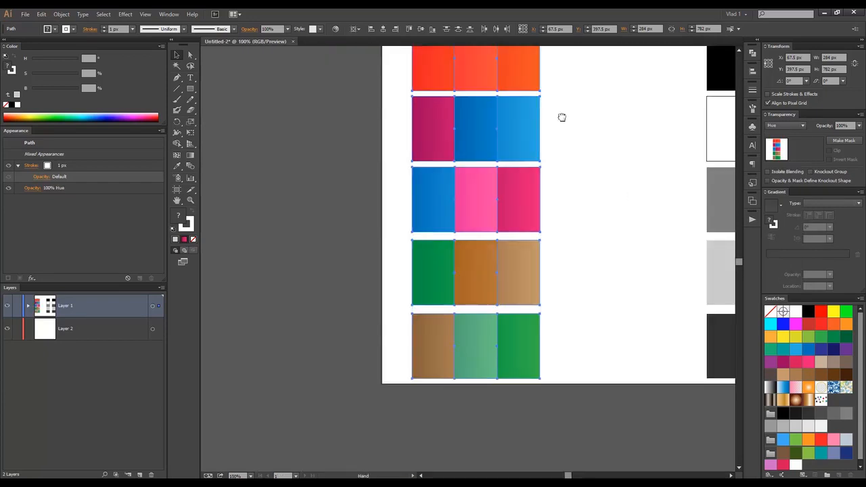
{"action": "left_click_drag", "start_coordinate": [562, 116], "coordinate": [544, 110]}
Try the Saturation and Color blending modes in turn on the selected gradient rectangles
{"action": "left_click", "coordinate": [785, 125]}
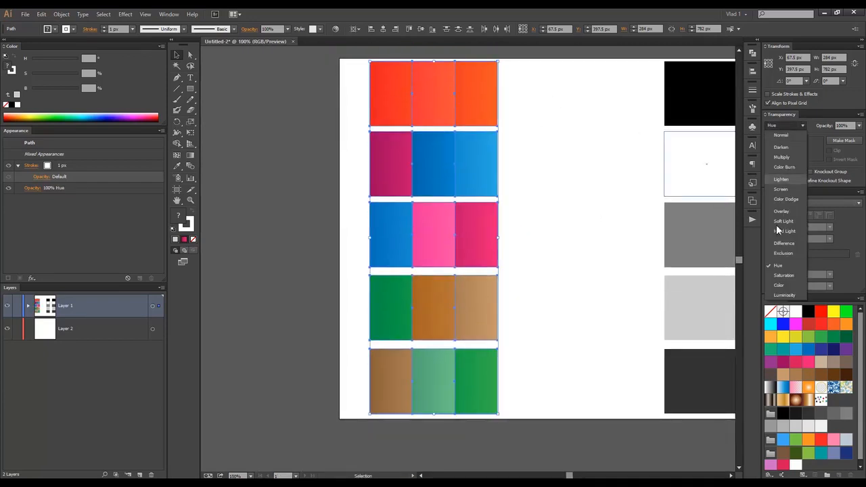
{"action": "left_click", "coordinate": [783, 273]}
{"action": "left_click", "coordinate": [785, 125]}
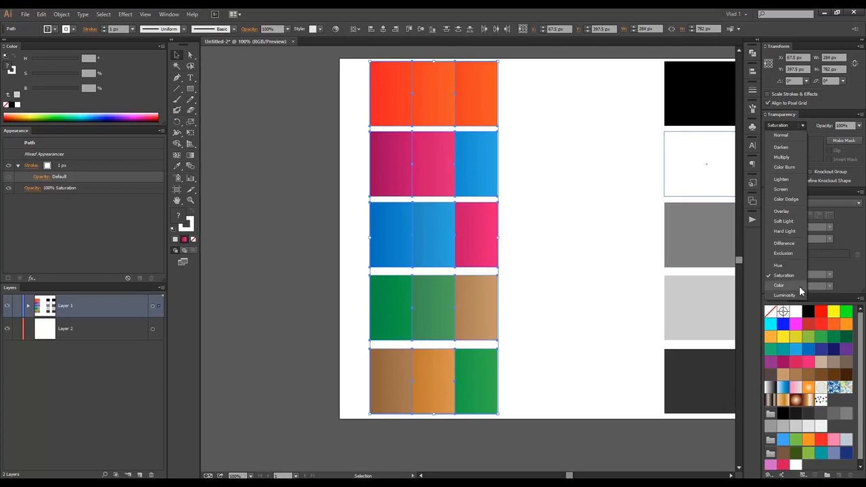
{"action": "left_click", "coordinate": [799, 285]}
Set the selected gradient rectangles' blending mode to Luminosity, deselect them and inspect the overlaps
{"action": "left_click", "coordinate": [785, 125]}
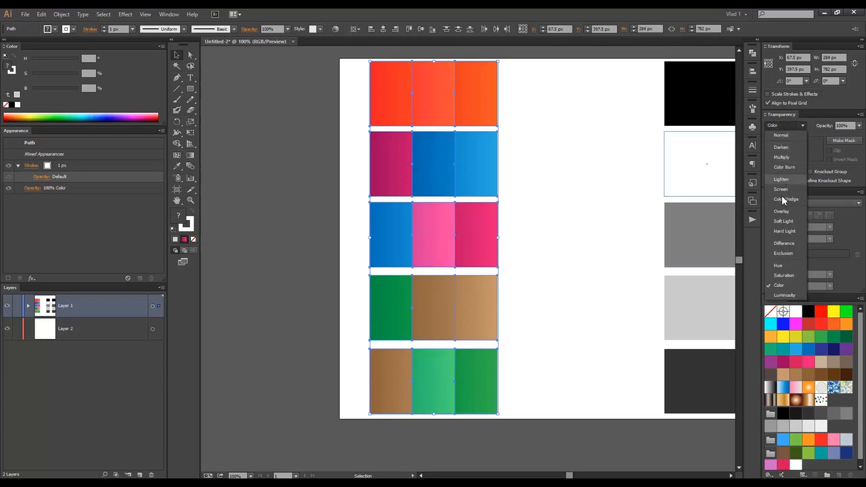
{"action": "left_click", "coordinate": [783, 296]}
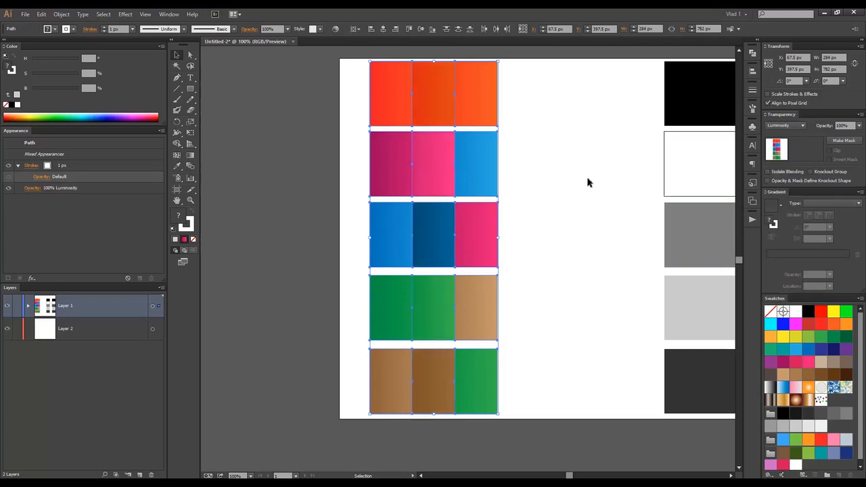
{"action": "left_click", "coordinate": [567, 203]}
{"action": "scroll", "coordinate": [562, 297], "scroll_direction": "down", "scroll_amount": 1}
{"action": "scroll", "coordinate": [539, 199], "scroll_direction": "up", "scroll_amount": 1}
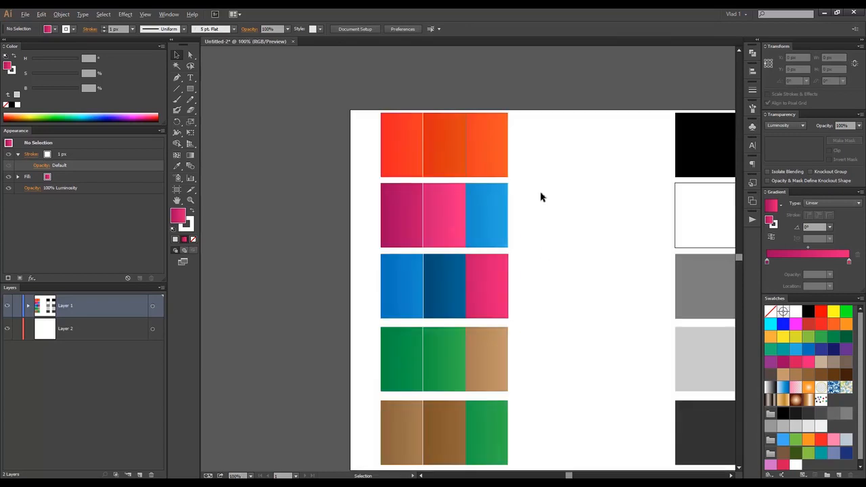
{"action": "left_click_drag", "start_coordinate": [560, 183], "coordinate": [499, 137]}
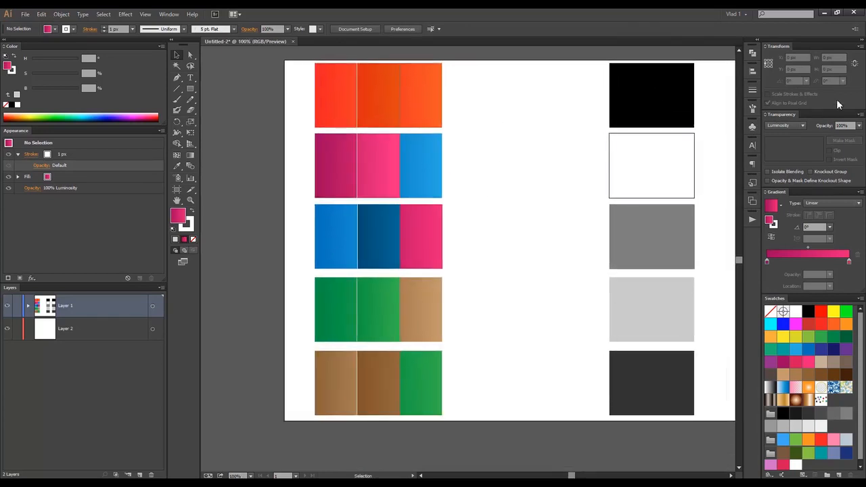
Select the blue rectangle overlapping the pink one, turn on Isolate Blending for it and deselect it
{"action": "left_click", "coordinate": [784, 127]}
{"action": "left_click", "coordinate": [787, 136]}
{"action": "left_click", "coordinate": [429, 168]}
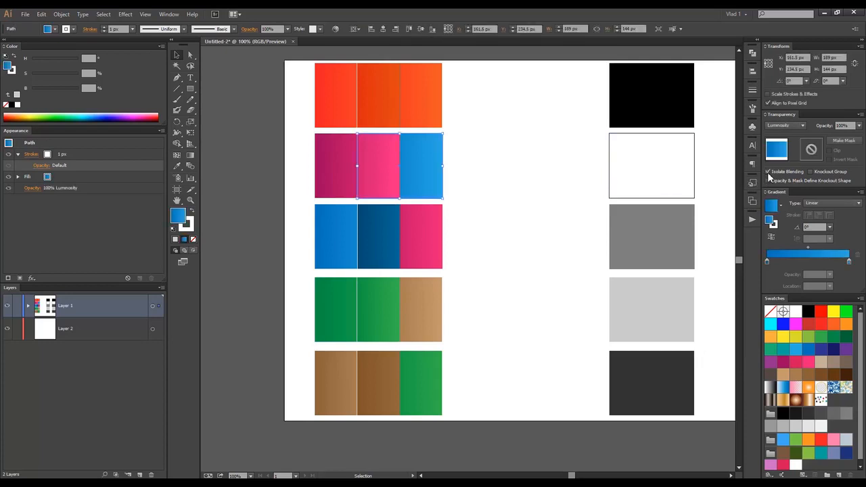
{"action": "left_click", "coordinate": [522, 160]}
{"action": "left_click_drag", "start_coordinate": [522, 160], "coordinate": [452, 178]}
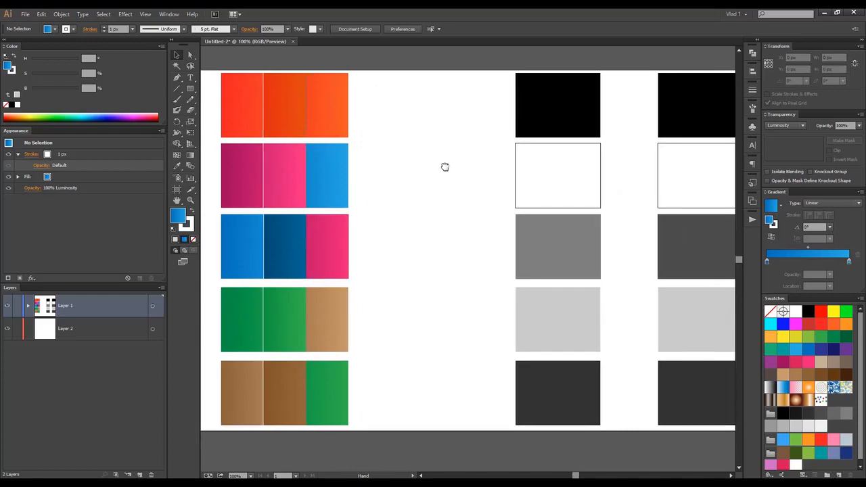